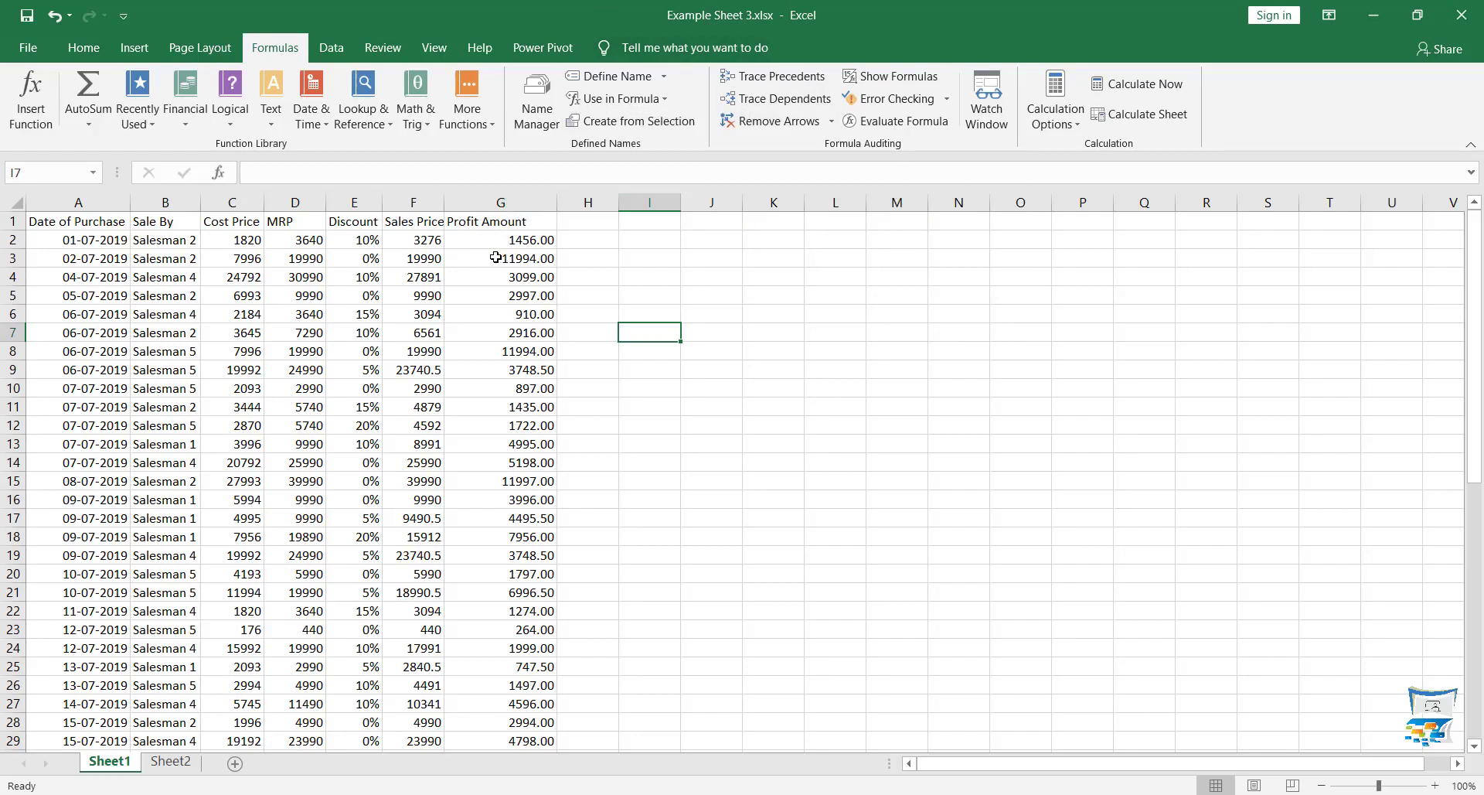
Trace the precedents of the Profit Amount formula in cell G3 and the dependents of the Sales Price in cell F8.
click(496, 257)
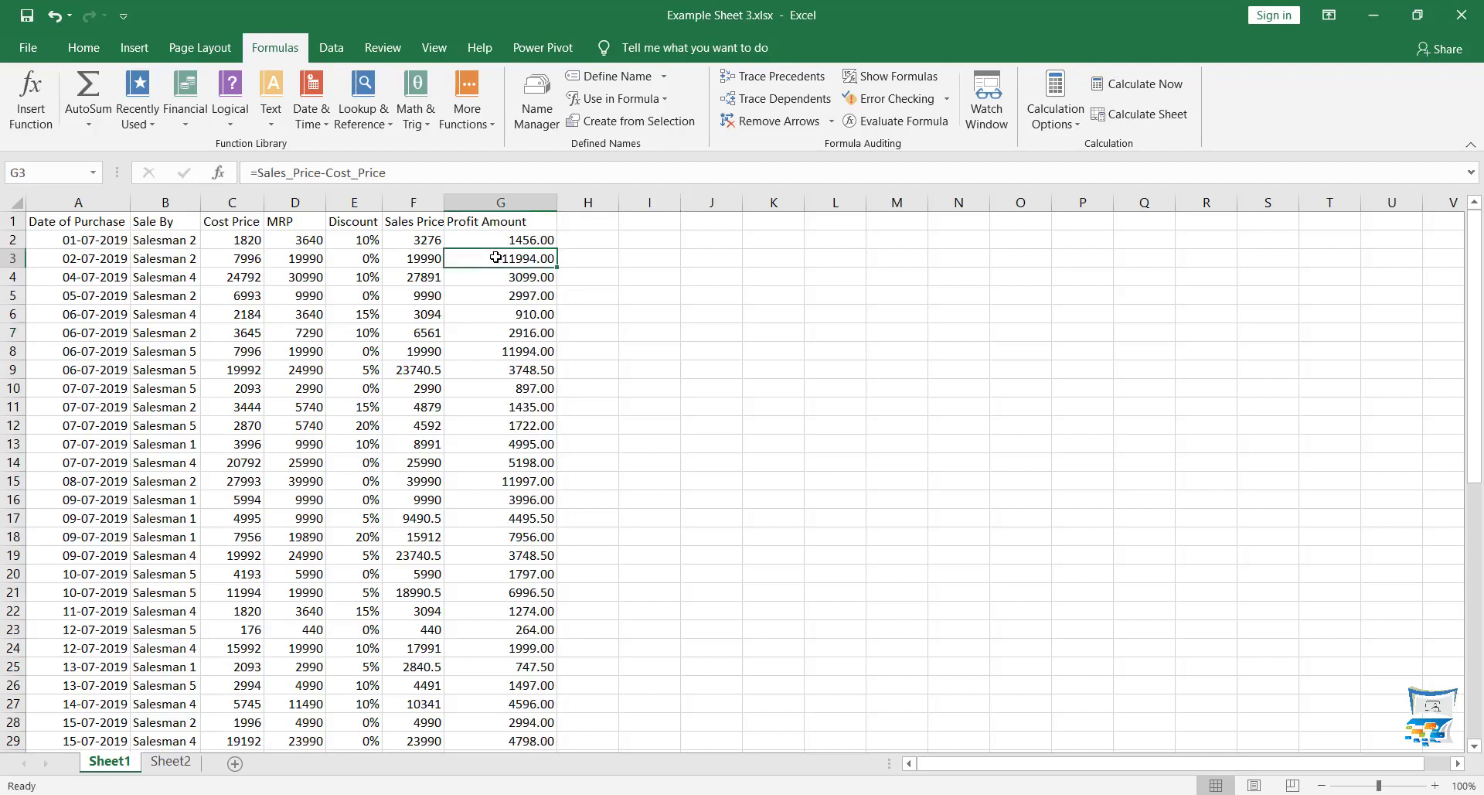
click(795, 79)
click(403, 351)
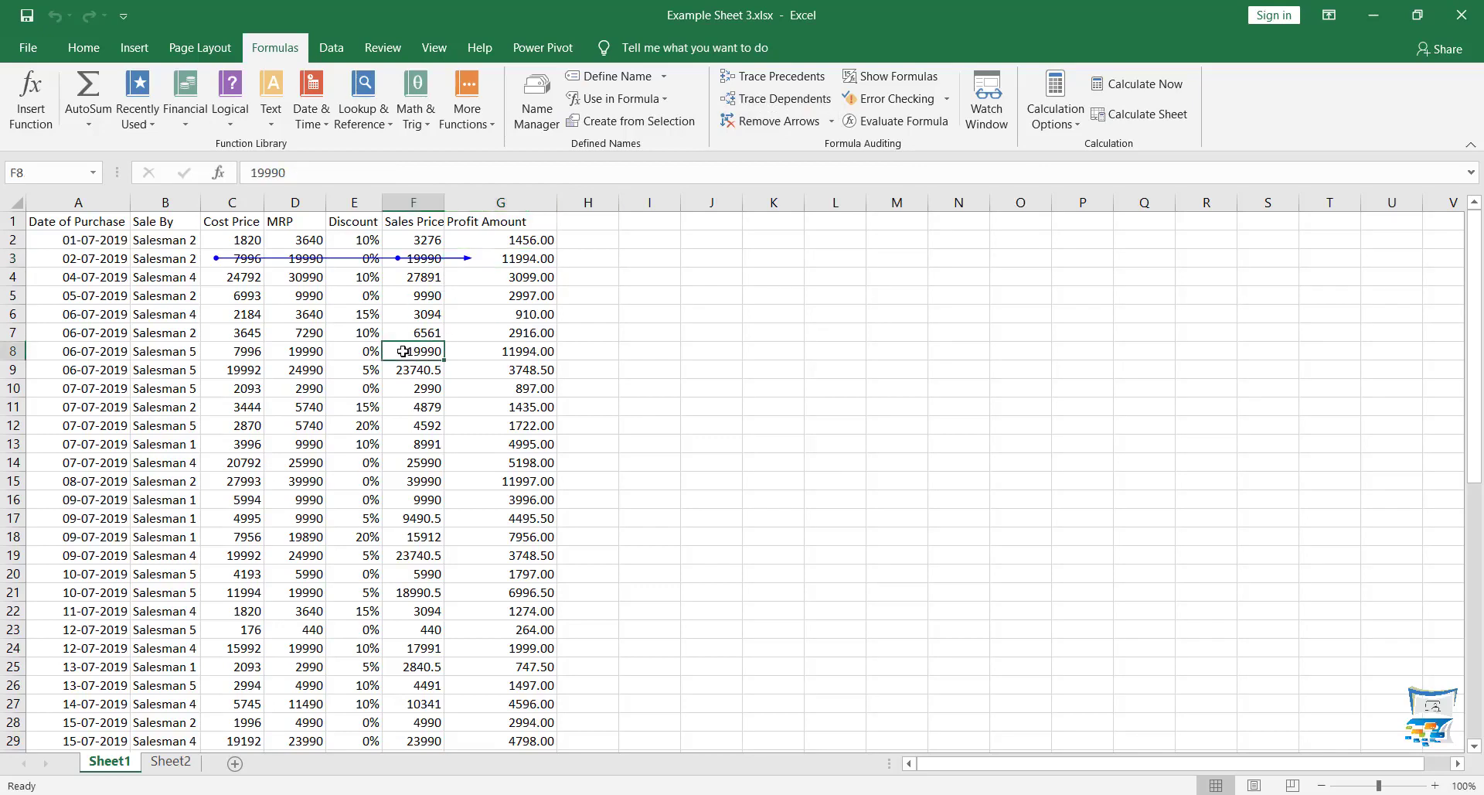
click(756, 100)
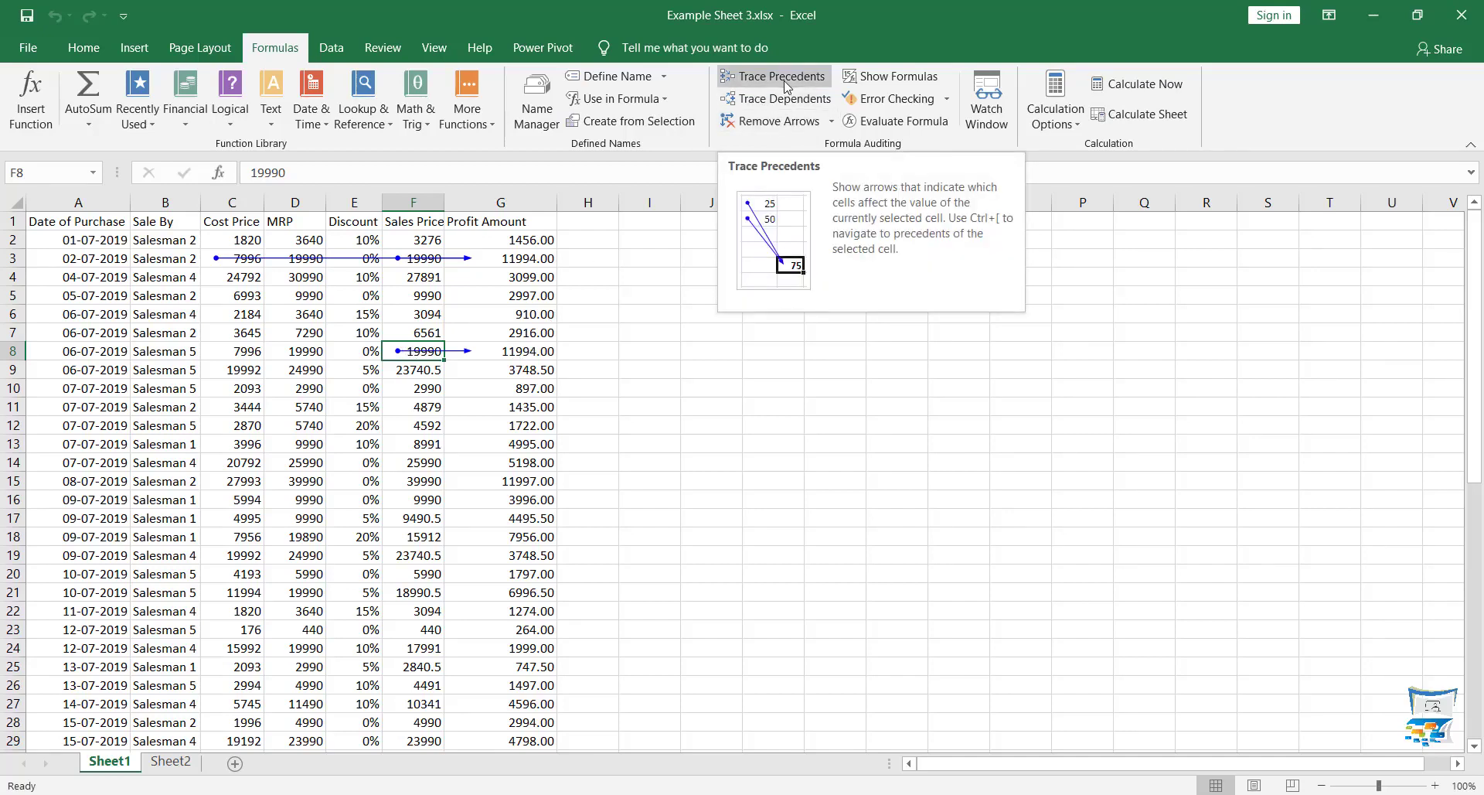
Remove all the tracing arrows from Sheet1.
click(520, 260)
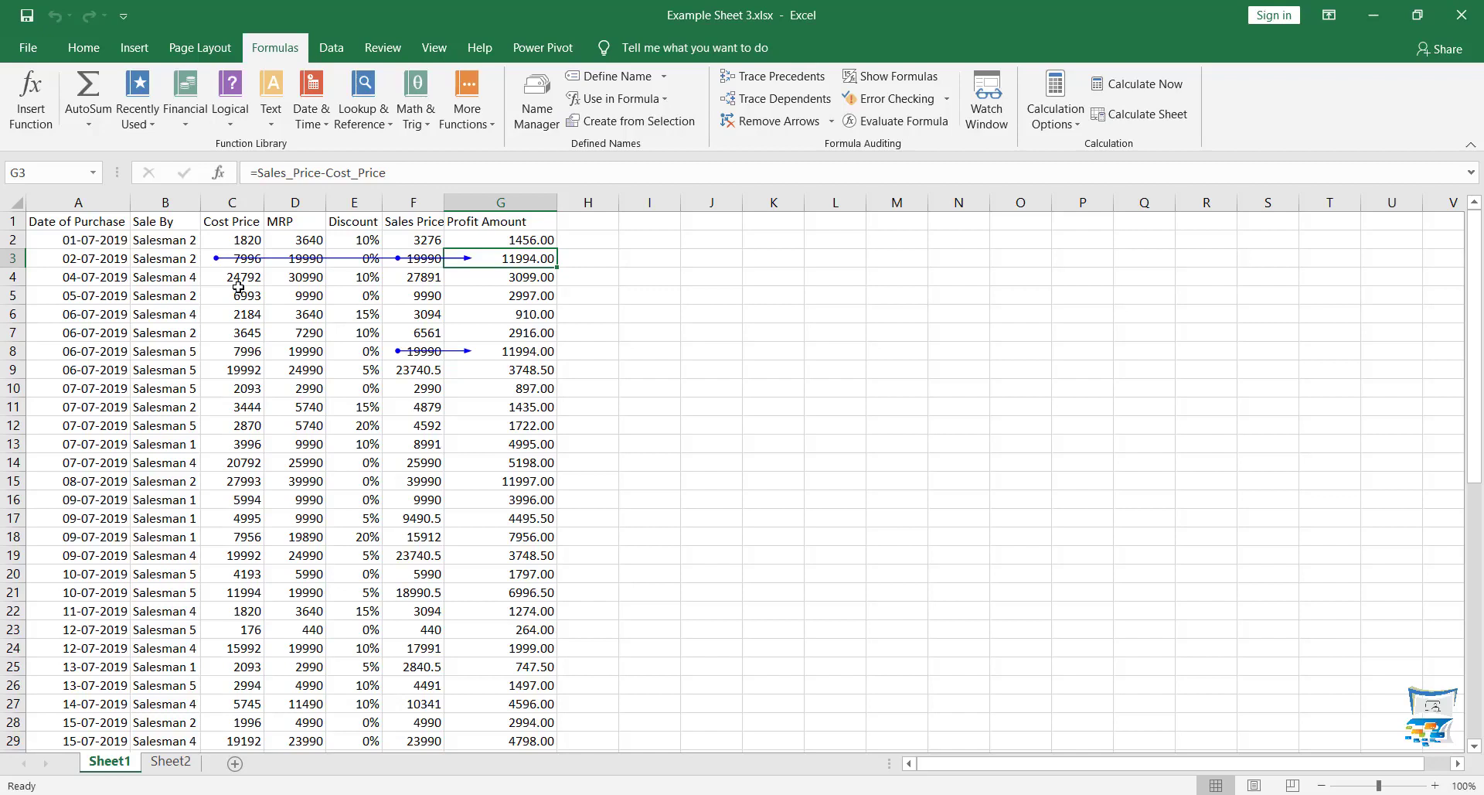
click(795, 127)
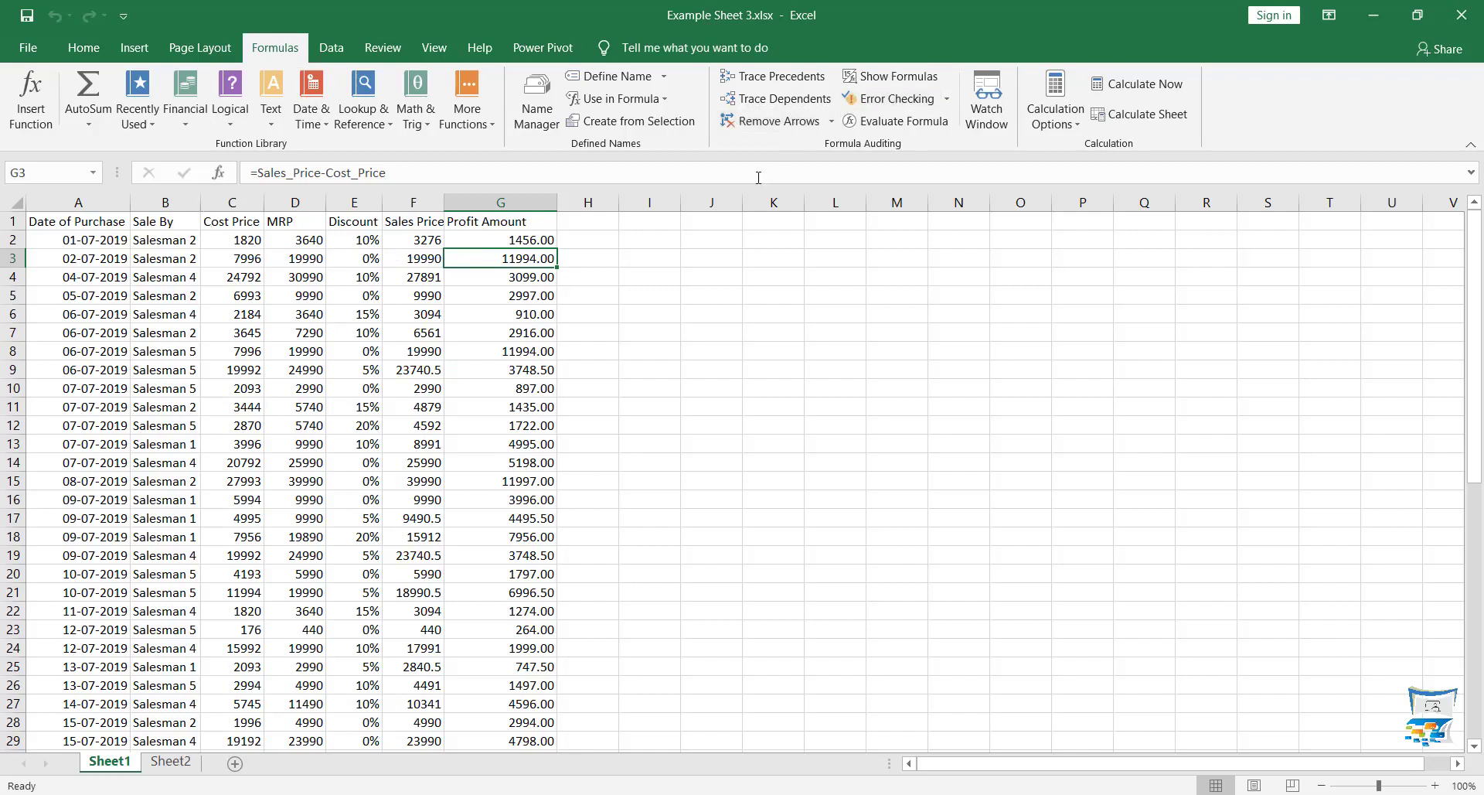
Show the sheet's formulas, examine several in the Profit Amount column down to G8, and switch back to displaying values.
click(909, 84)
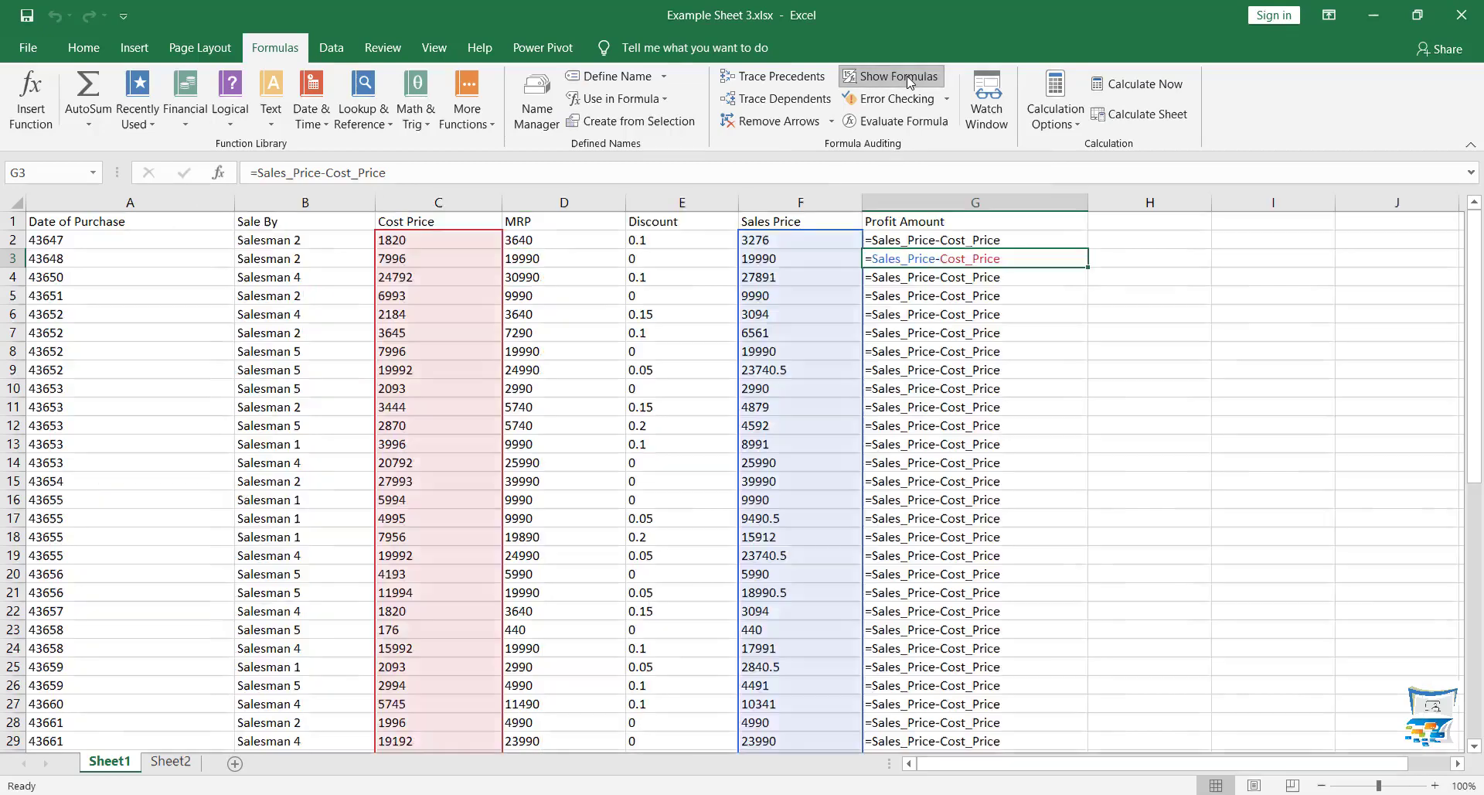
click(939, 285)
click(935, 320)
click(936, 357)
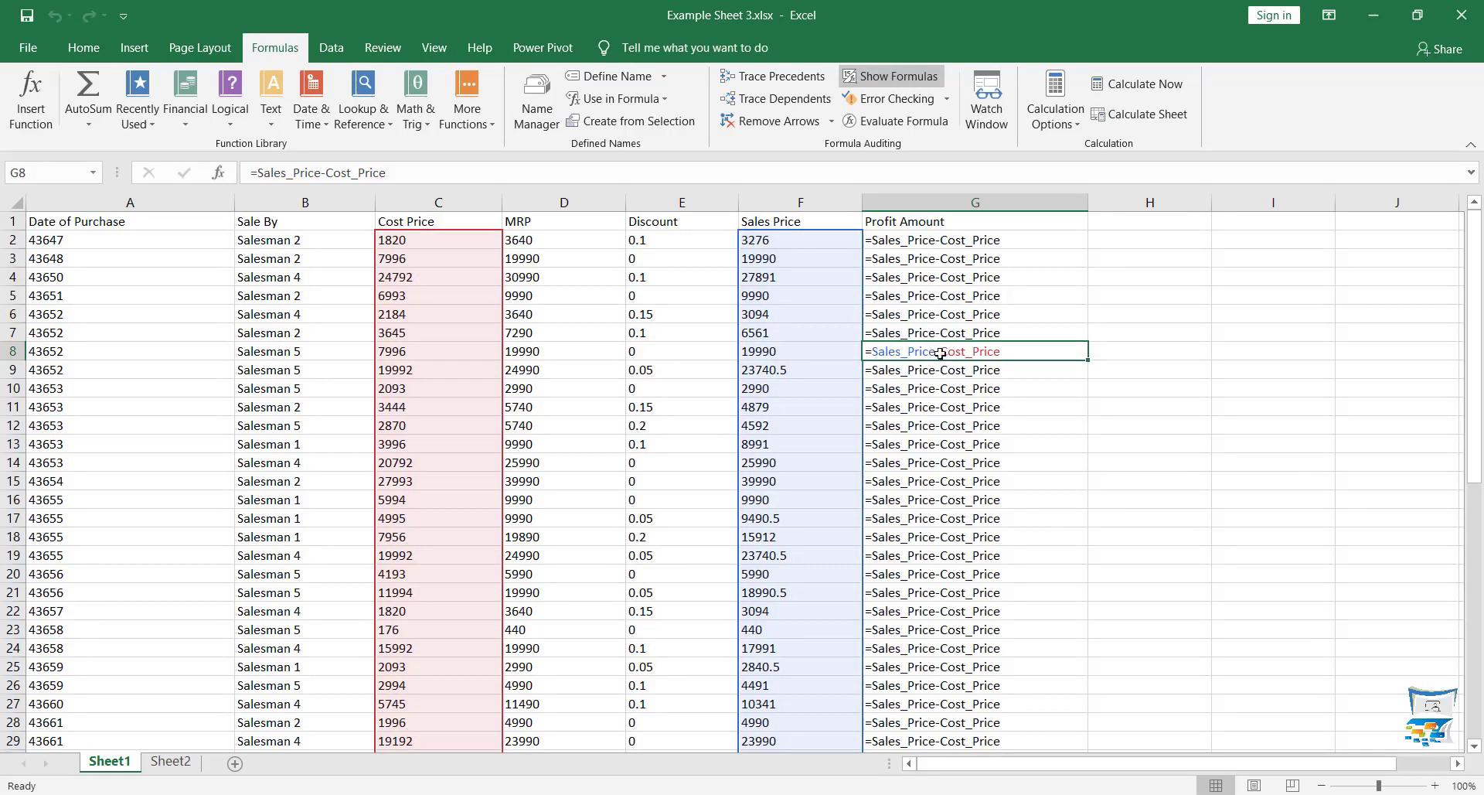
click(914, 77)
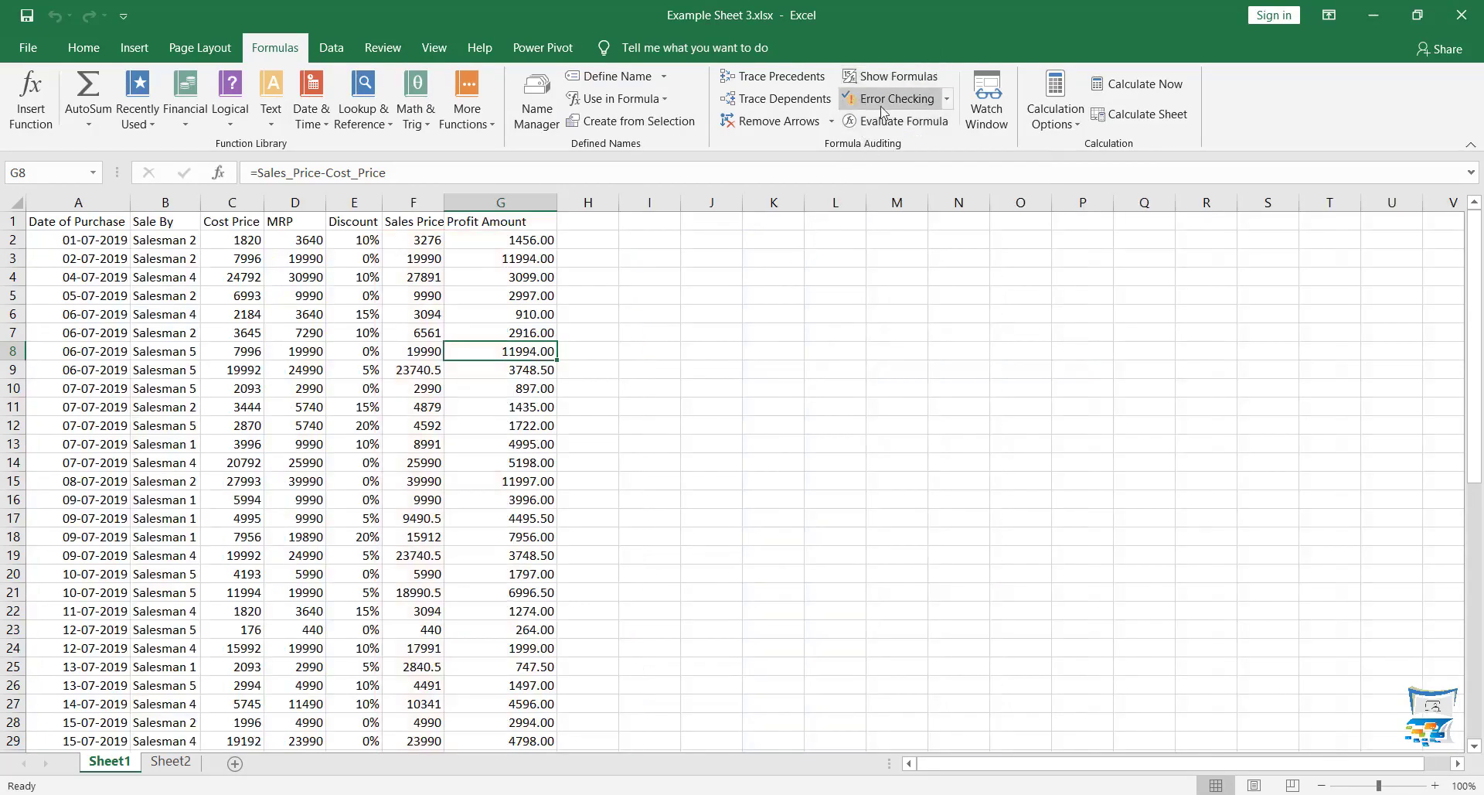
Enter the formula =23/0 in empty cell K5 as a divide-by-zero example.
click(844, 292)
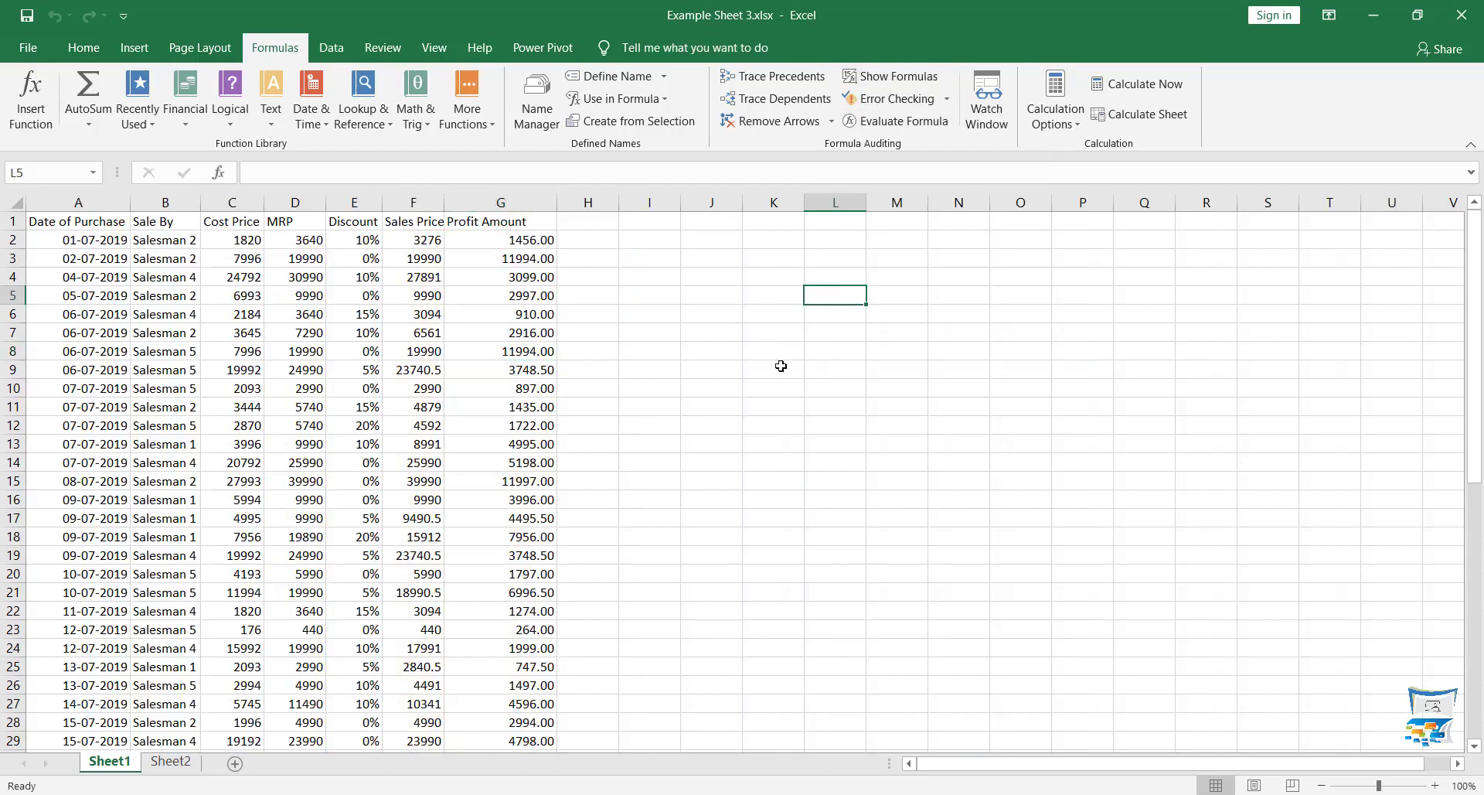
click(761, 295)
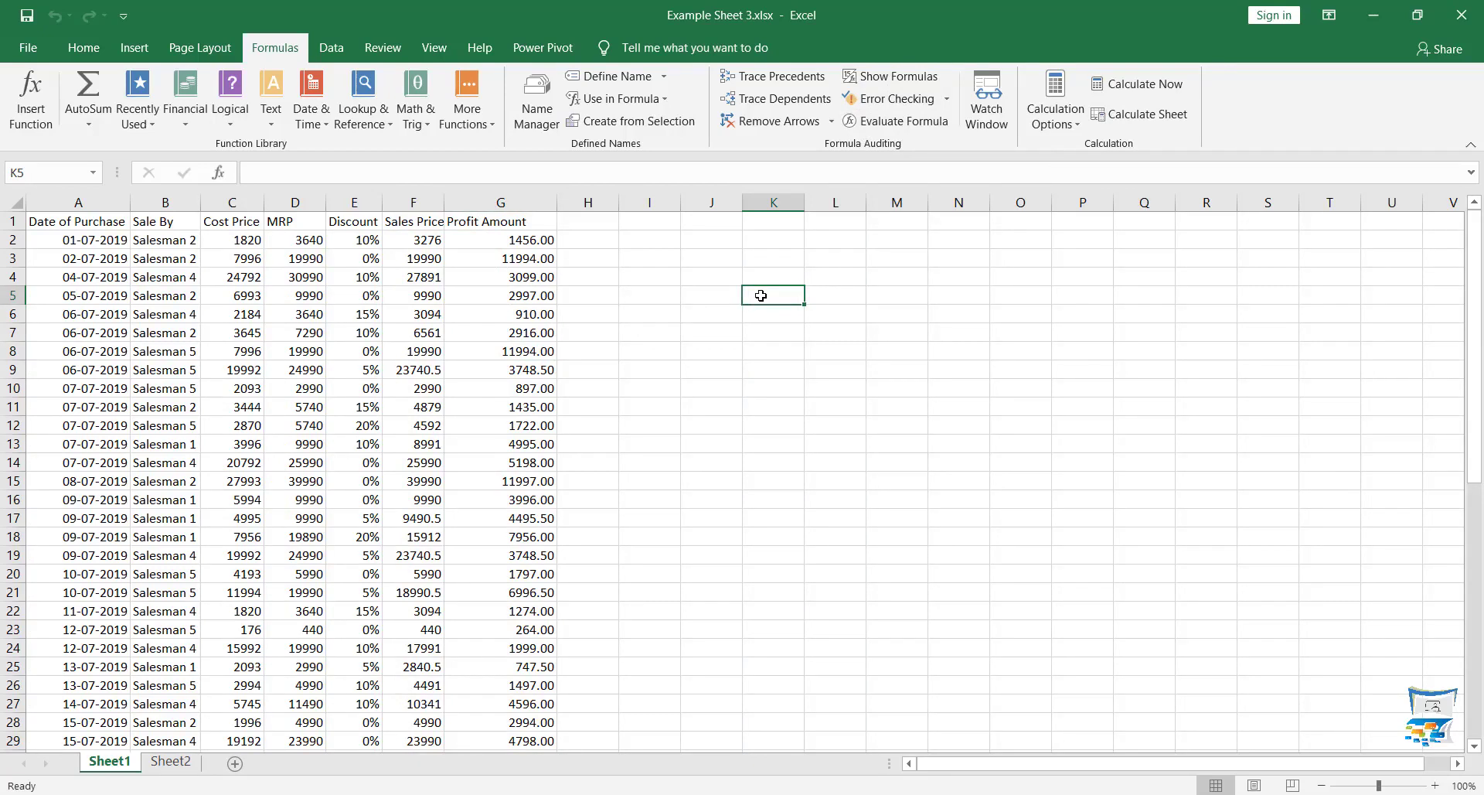
text(=)
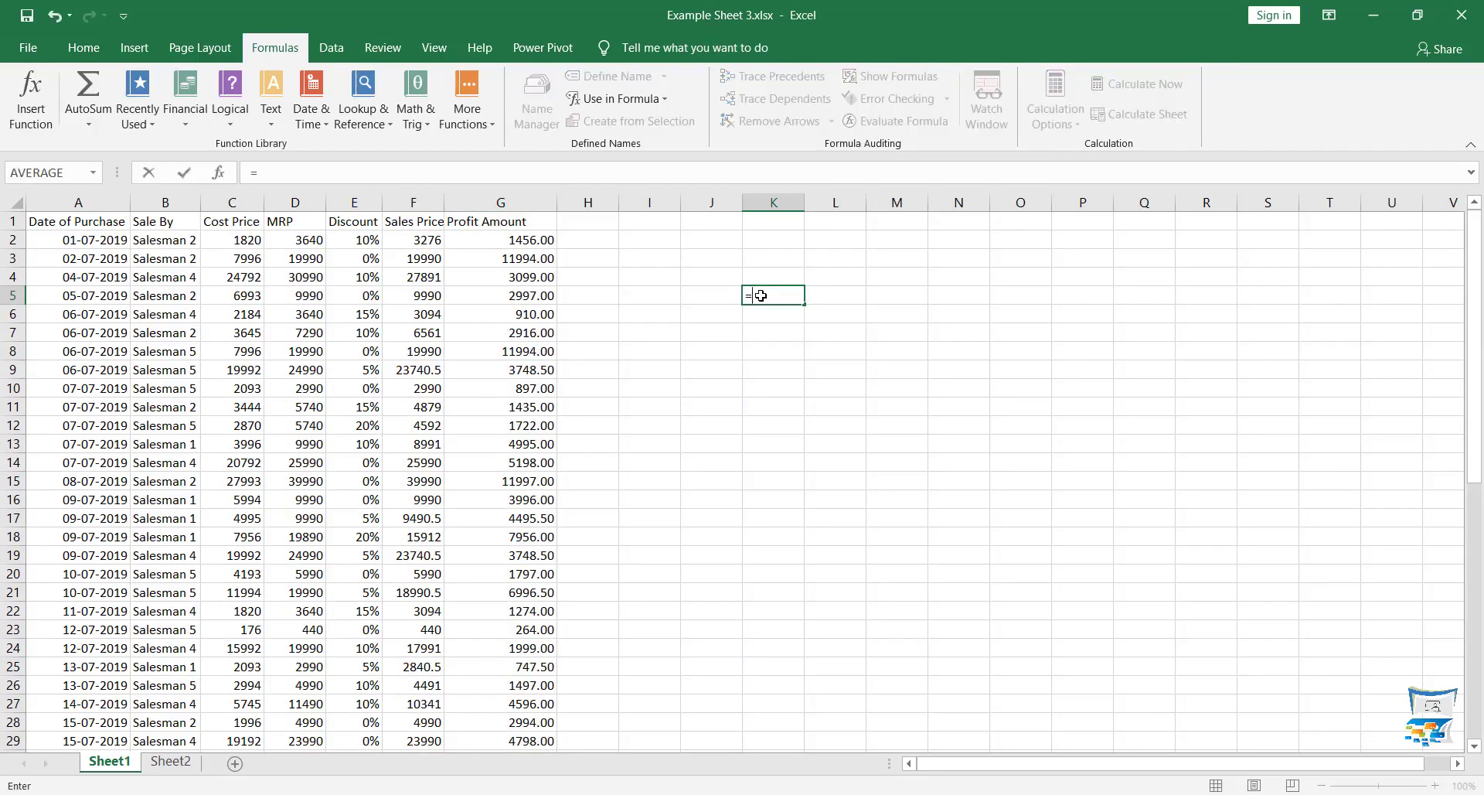
text(1/0)
key(Return)
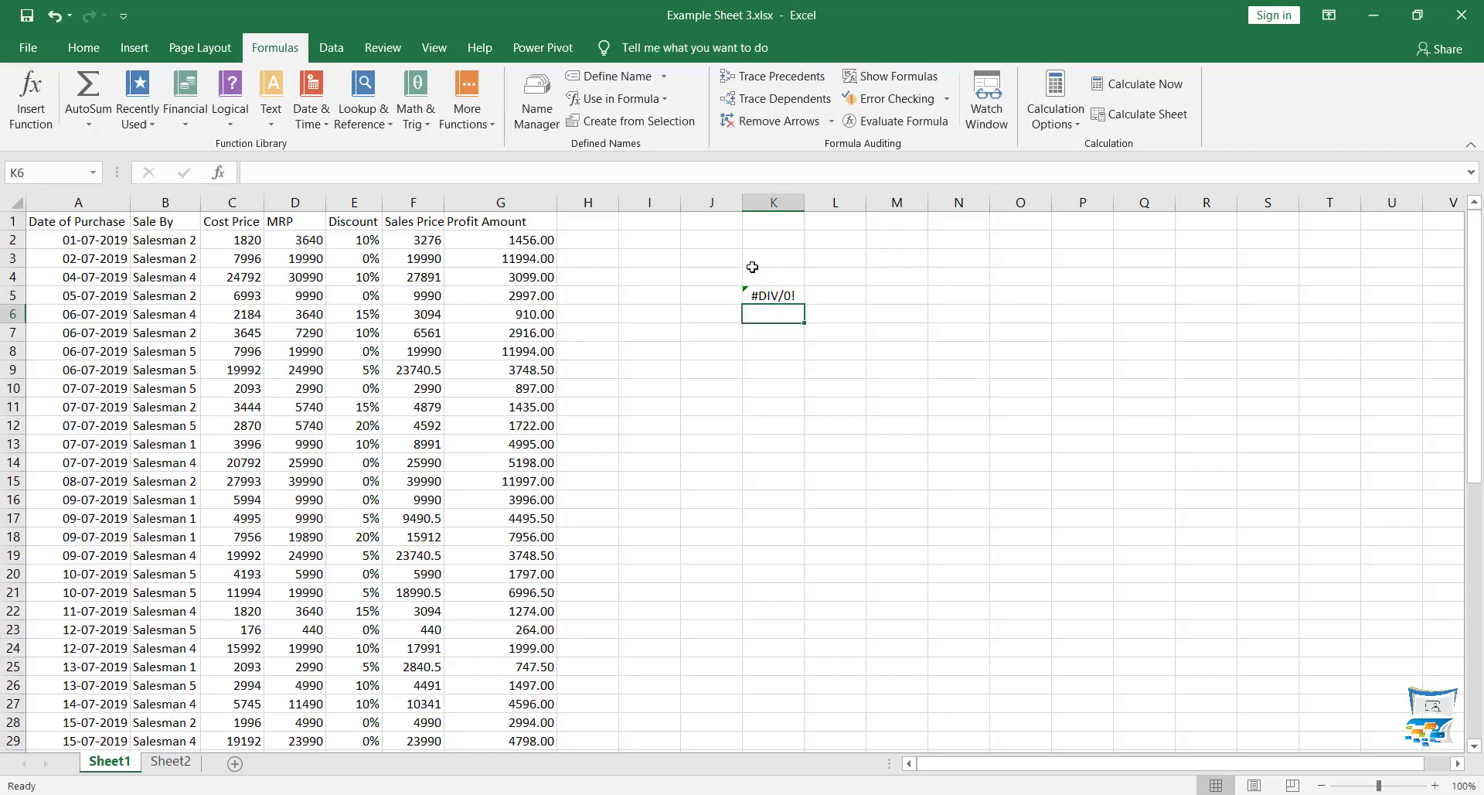
Run Error Checking on cell K5, close the check, and clear the cell's formula.
click(767, 294)
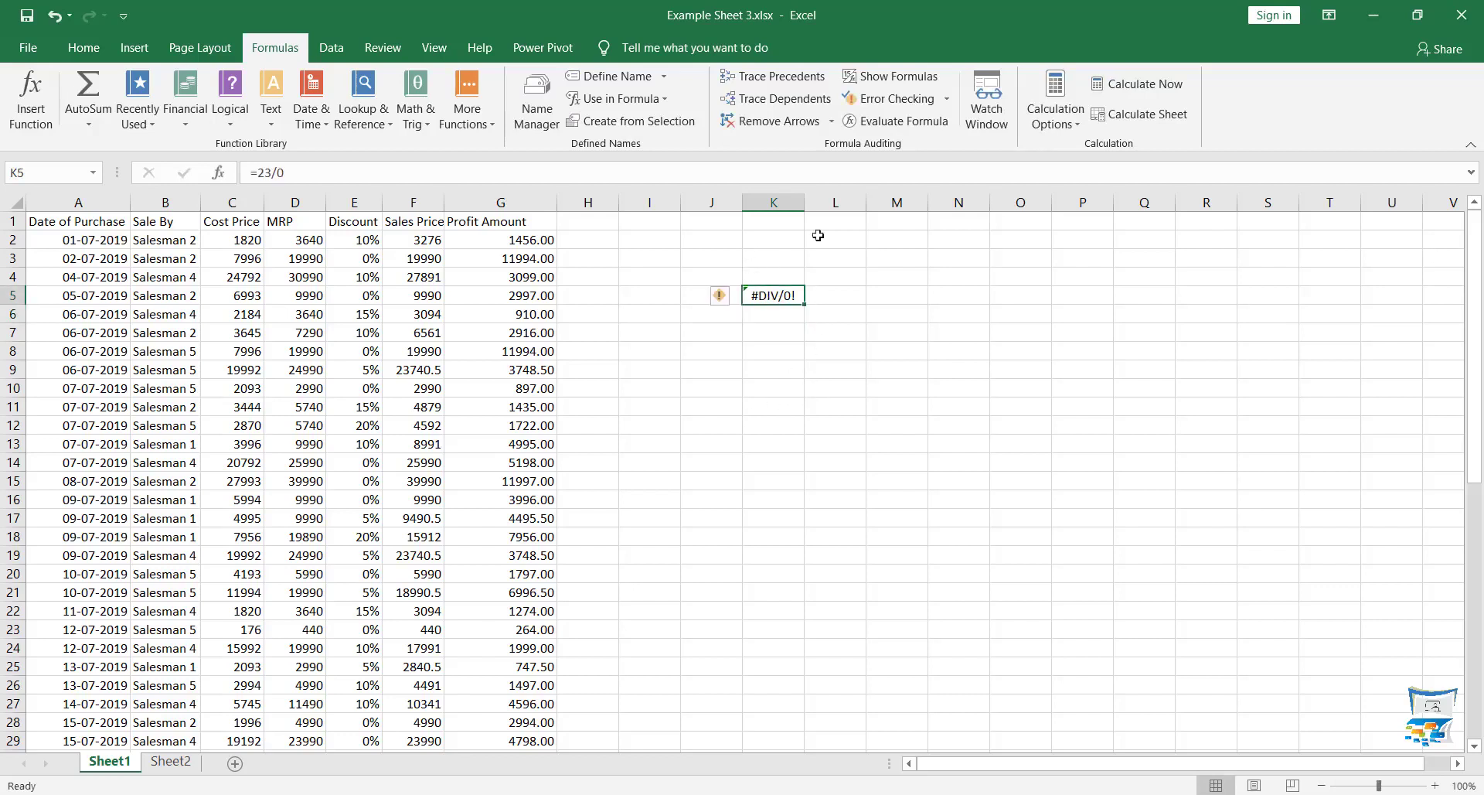
click(881, 100)
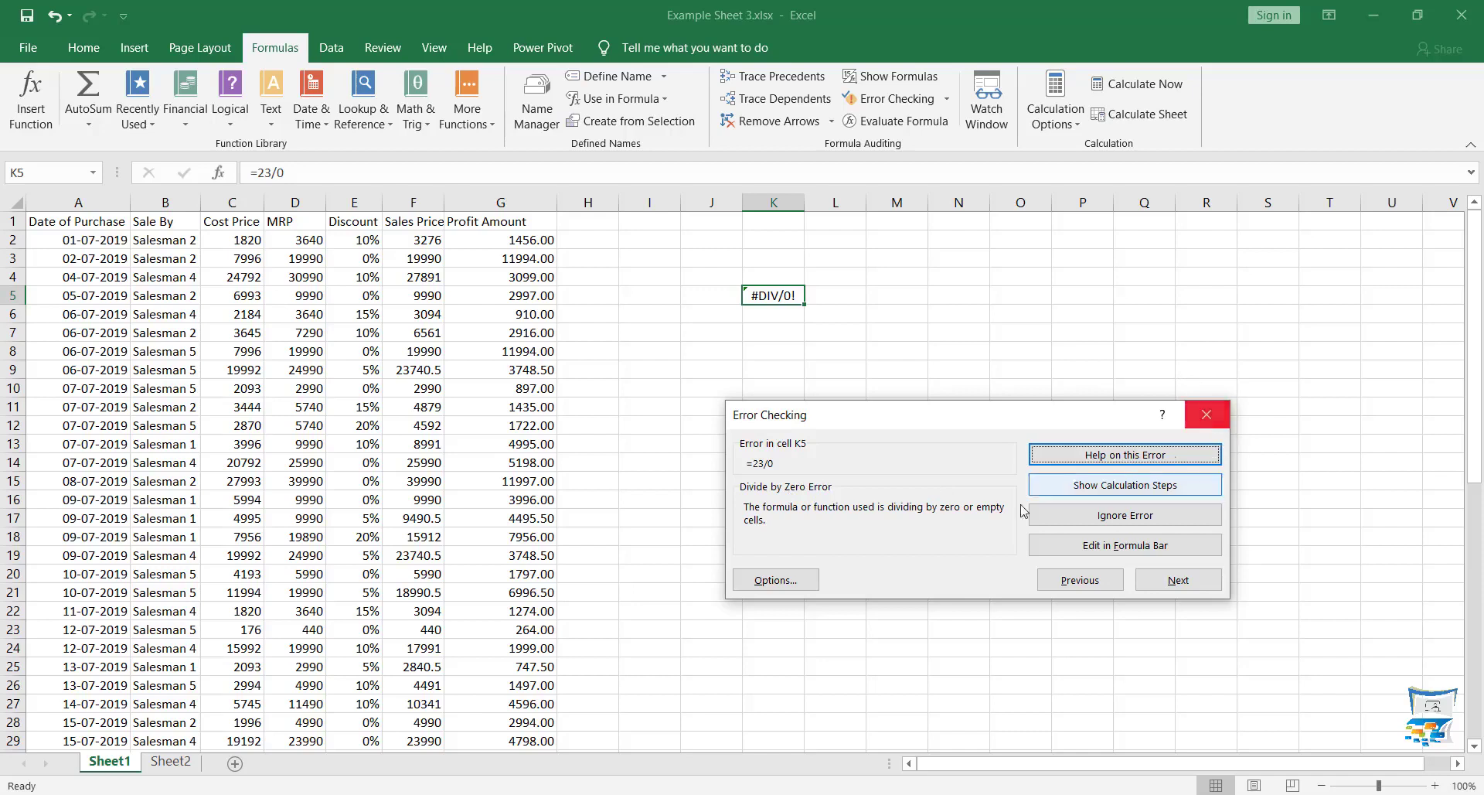
key(Escape)
key(Delete)
click(614, 314)
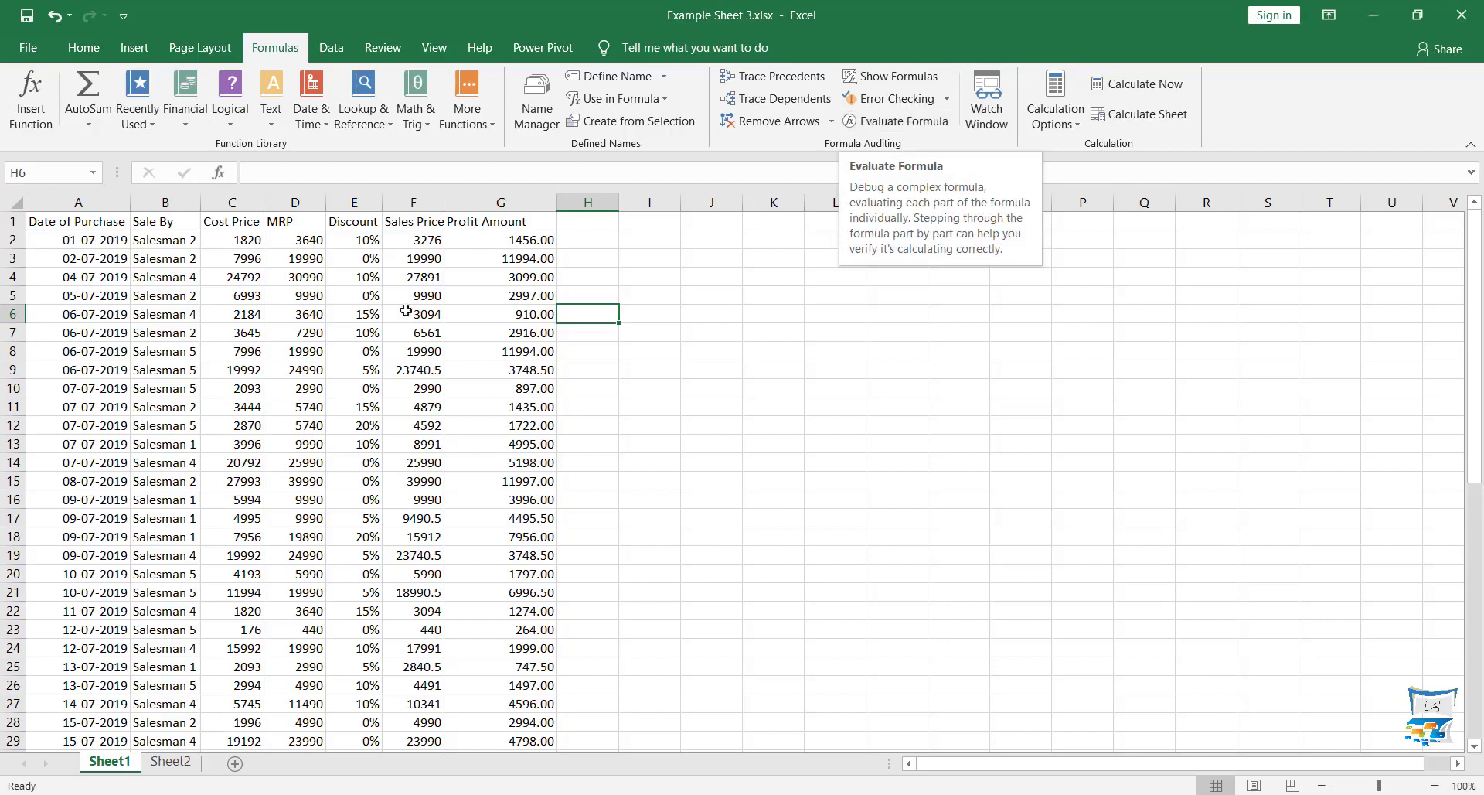
Evaluate the Profit Amount formula in cell G2 part by part through to its final result.
click(486, 237)
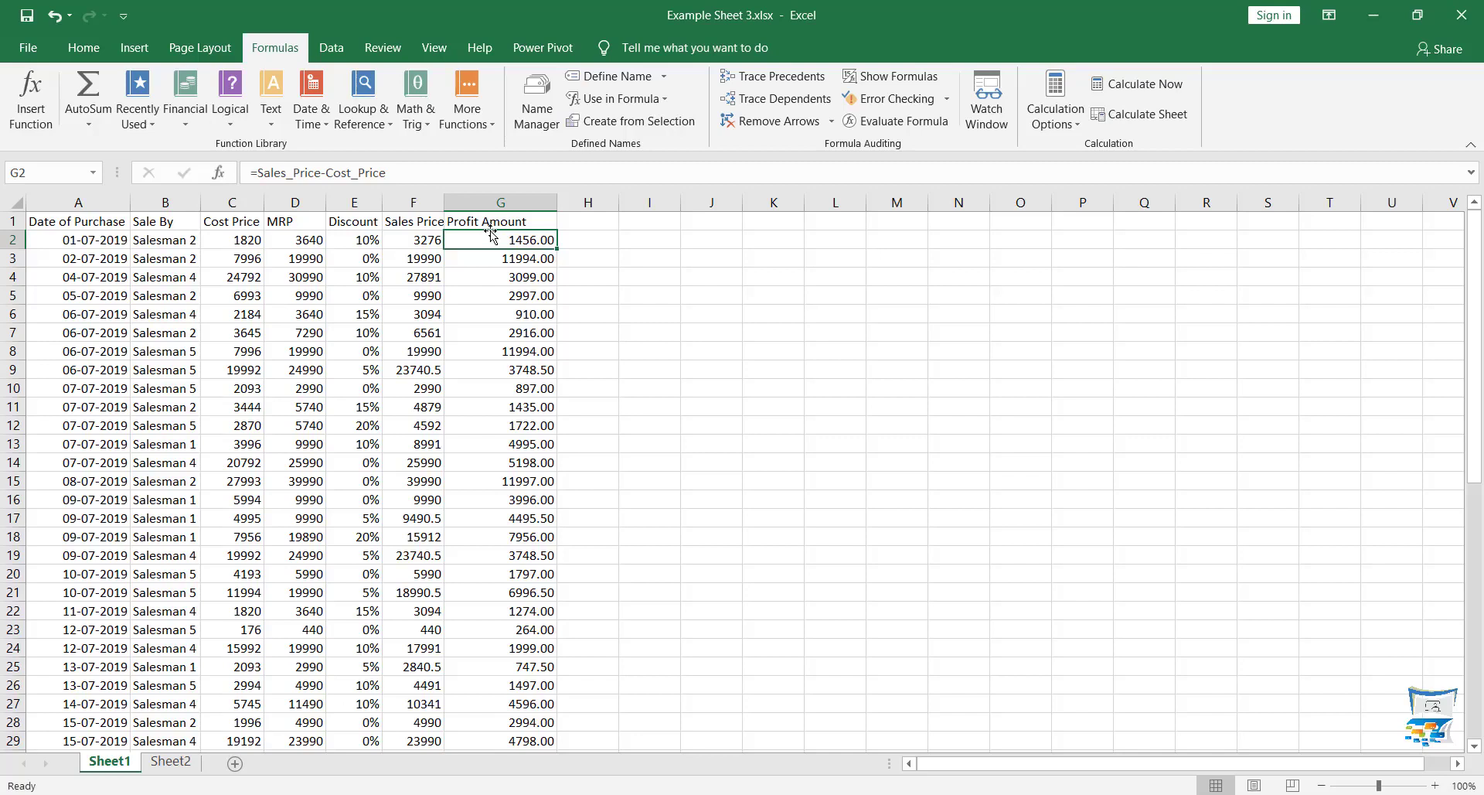
click(894, 123)
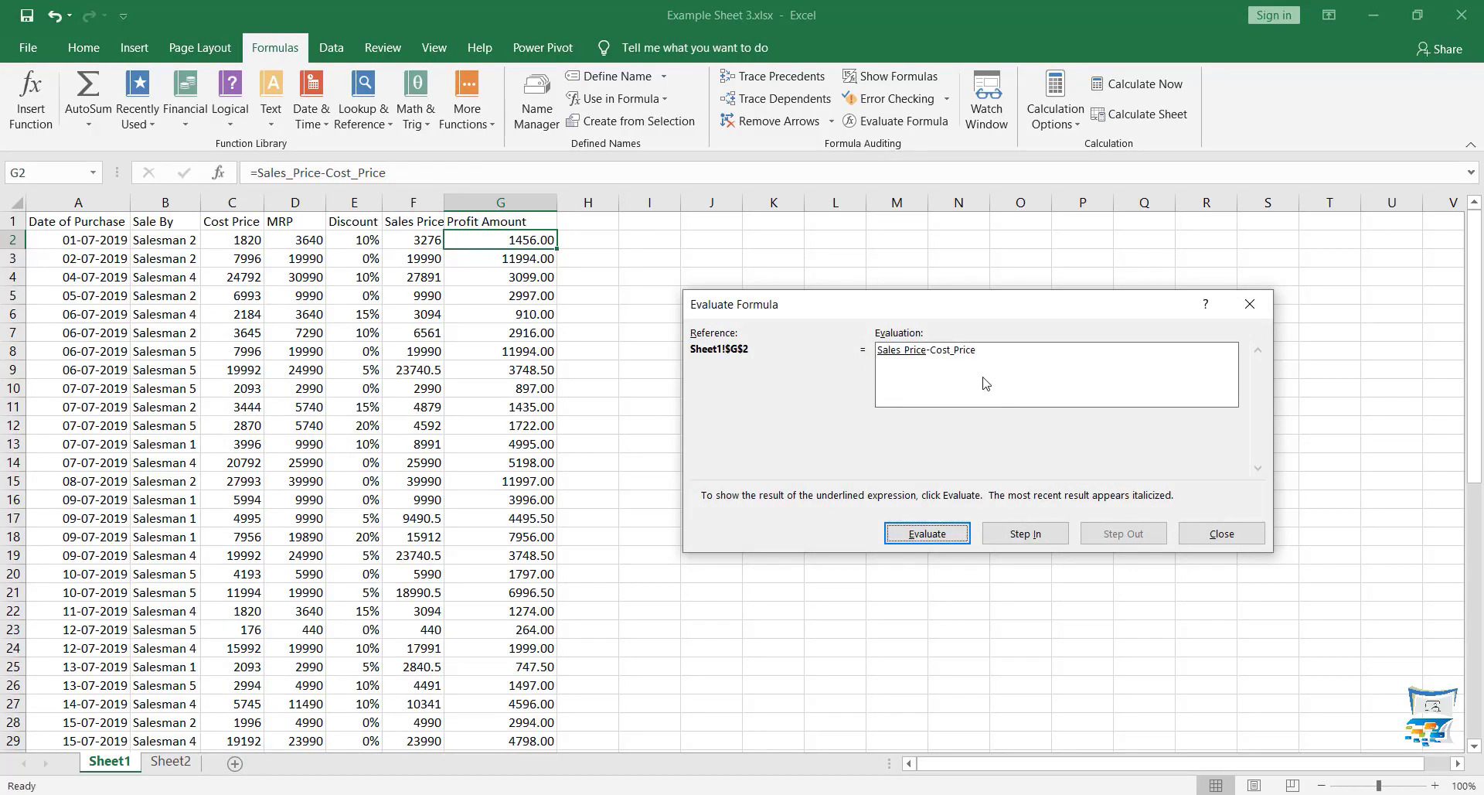
click(943, 535)
click(927, 533)
click(917, 535)
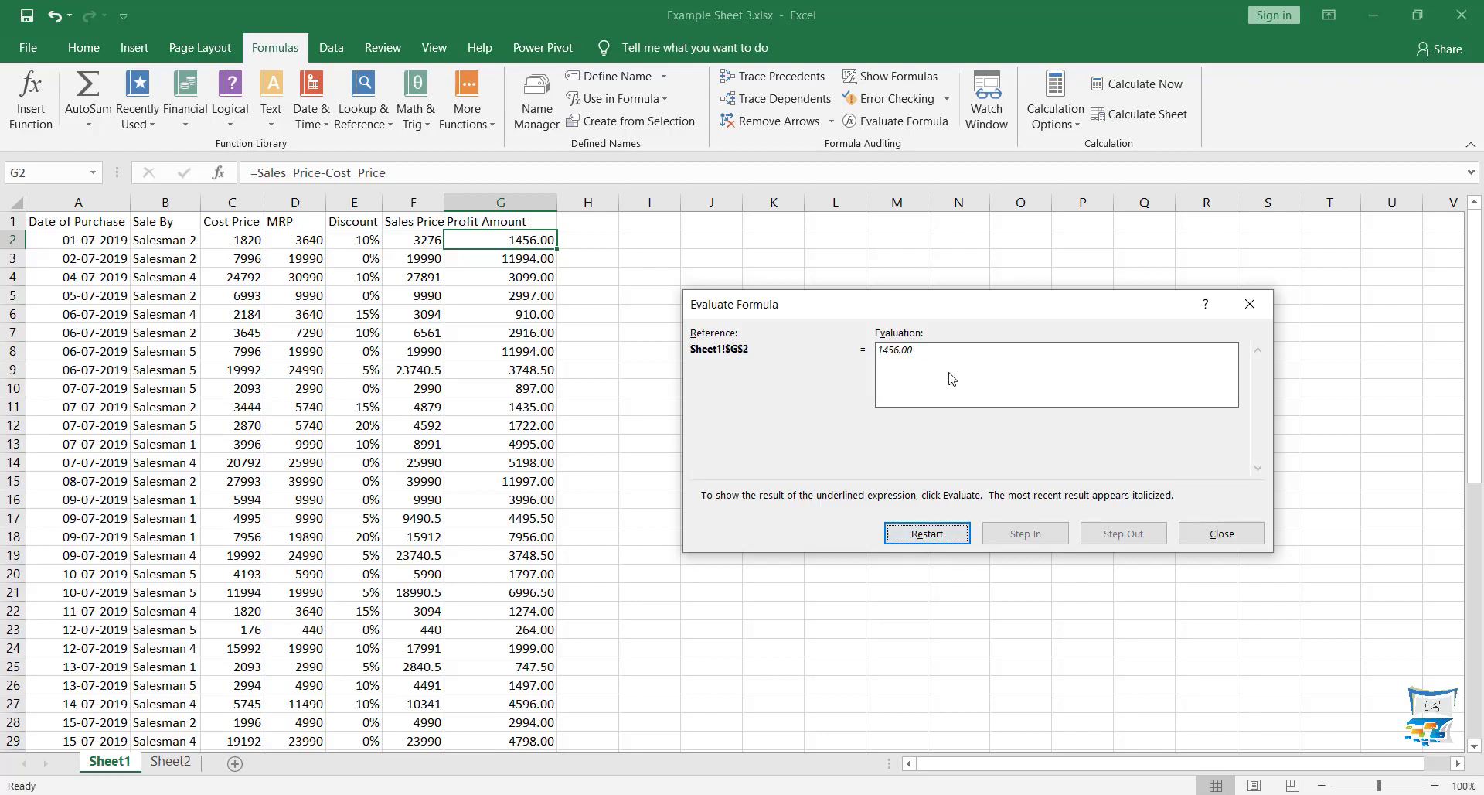
Restart the evaluation of G2, step into and out of the Sales_Price and Cost_Price references, and close the evaluation.
click(926, 535)
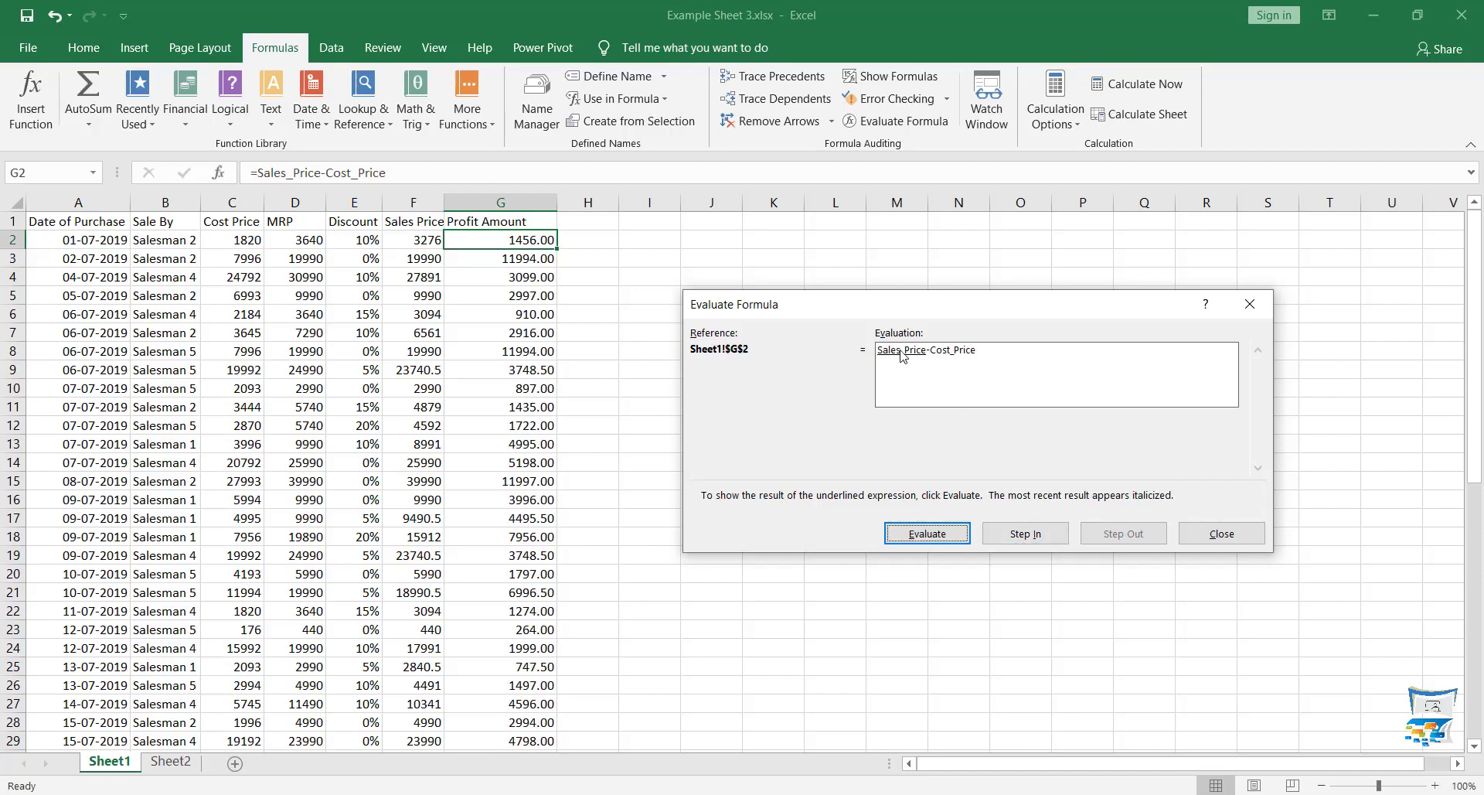
click(1026, 533)
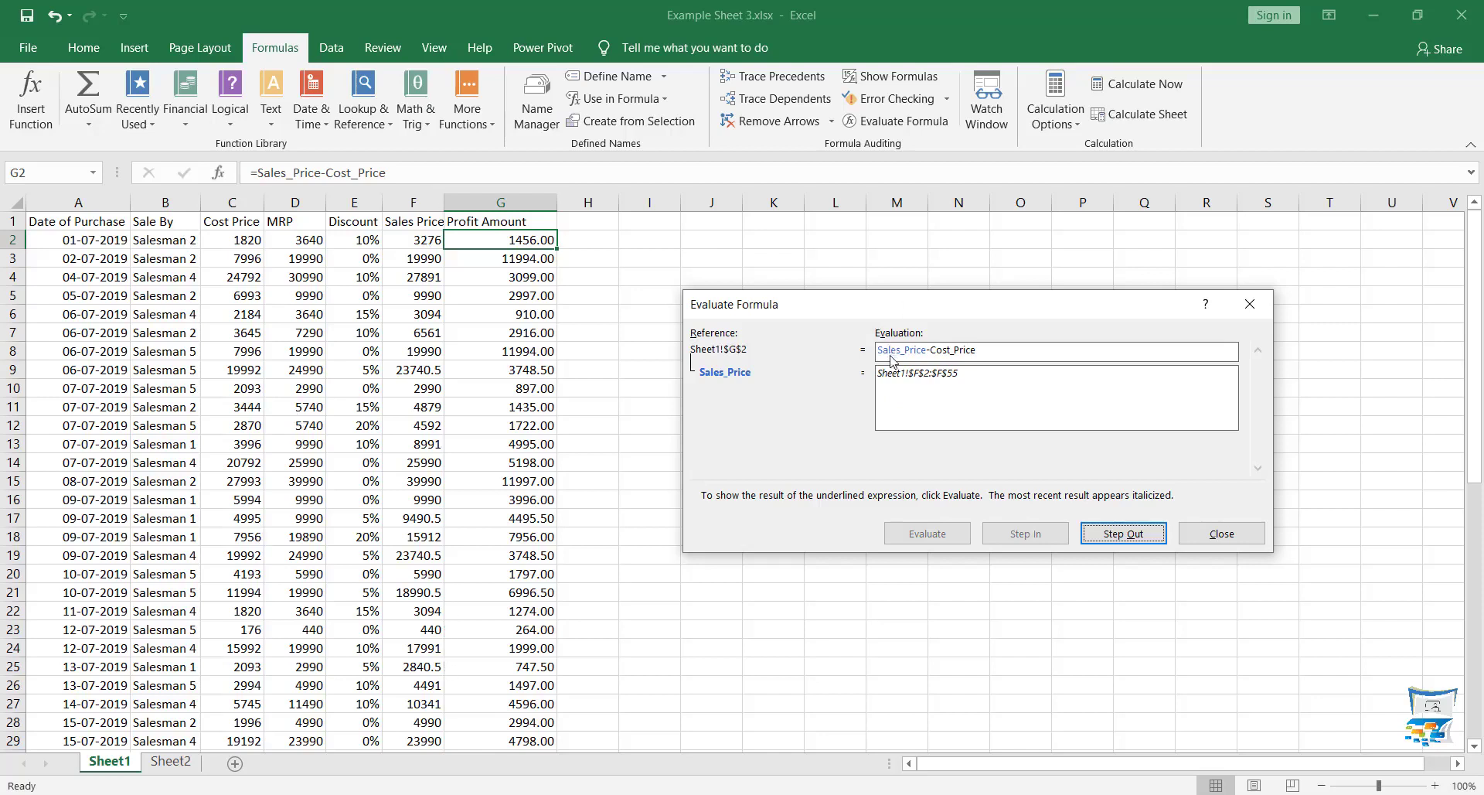
click(1113, 533)
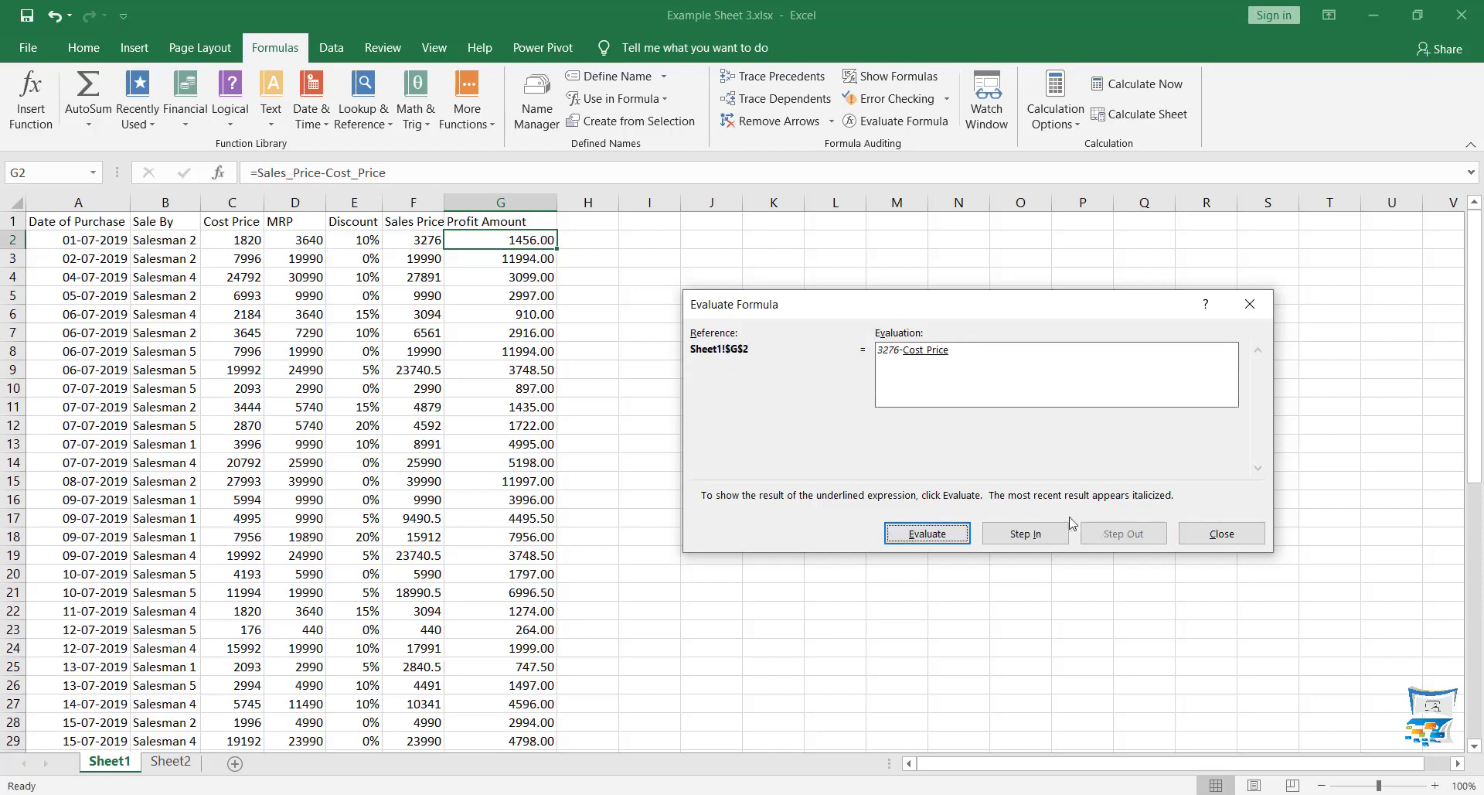
click(1030, 533)
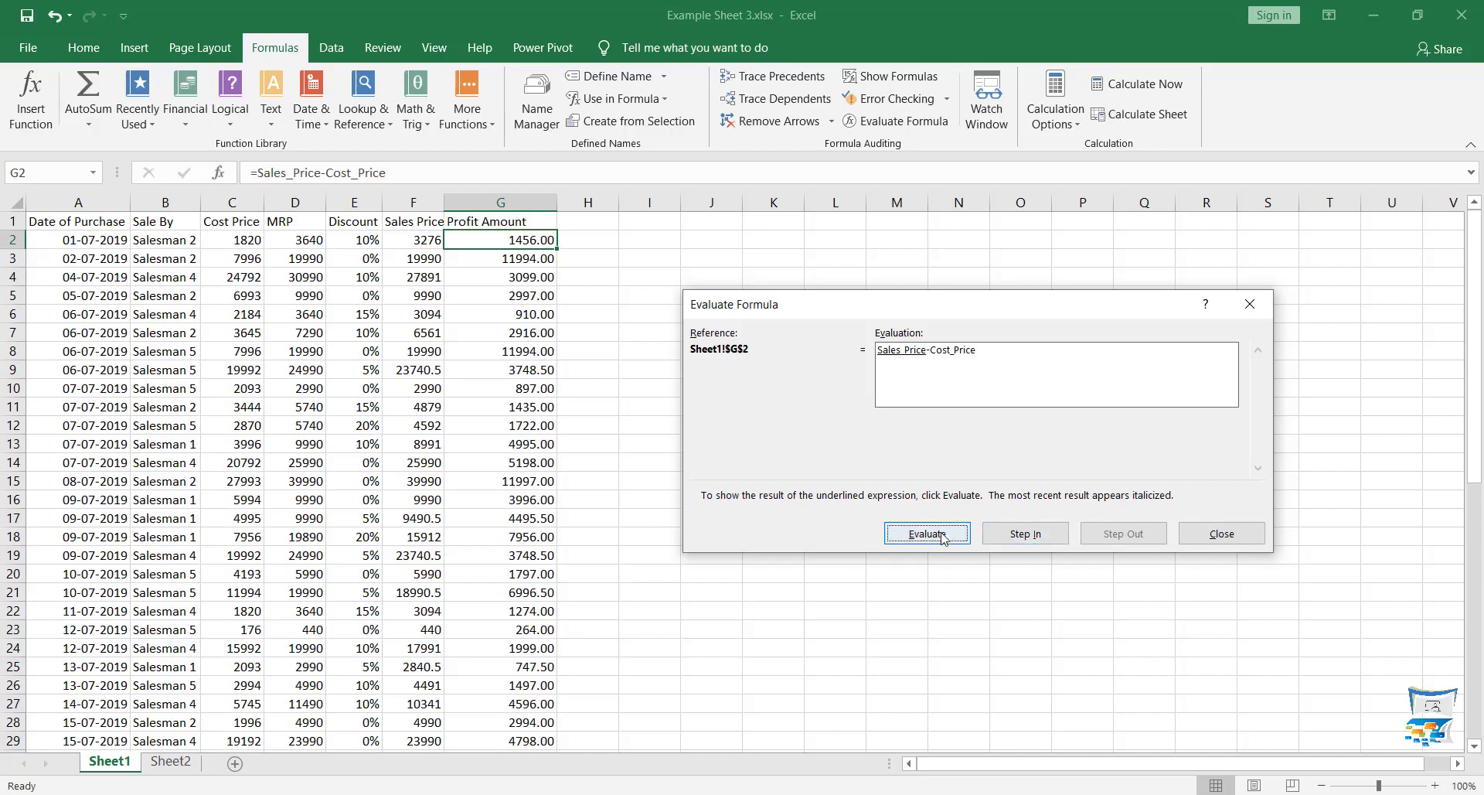
key(Escape)
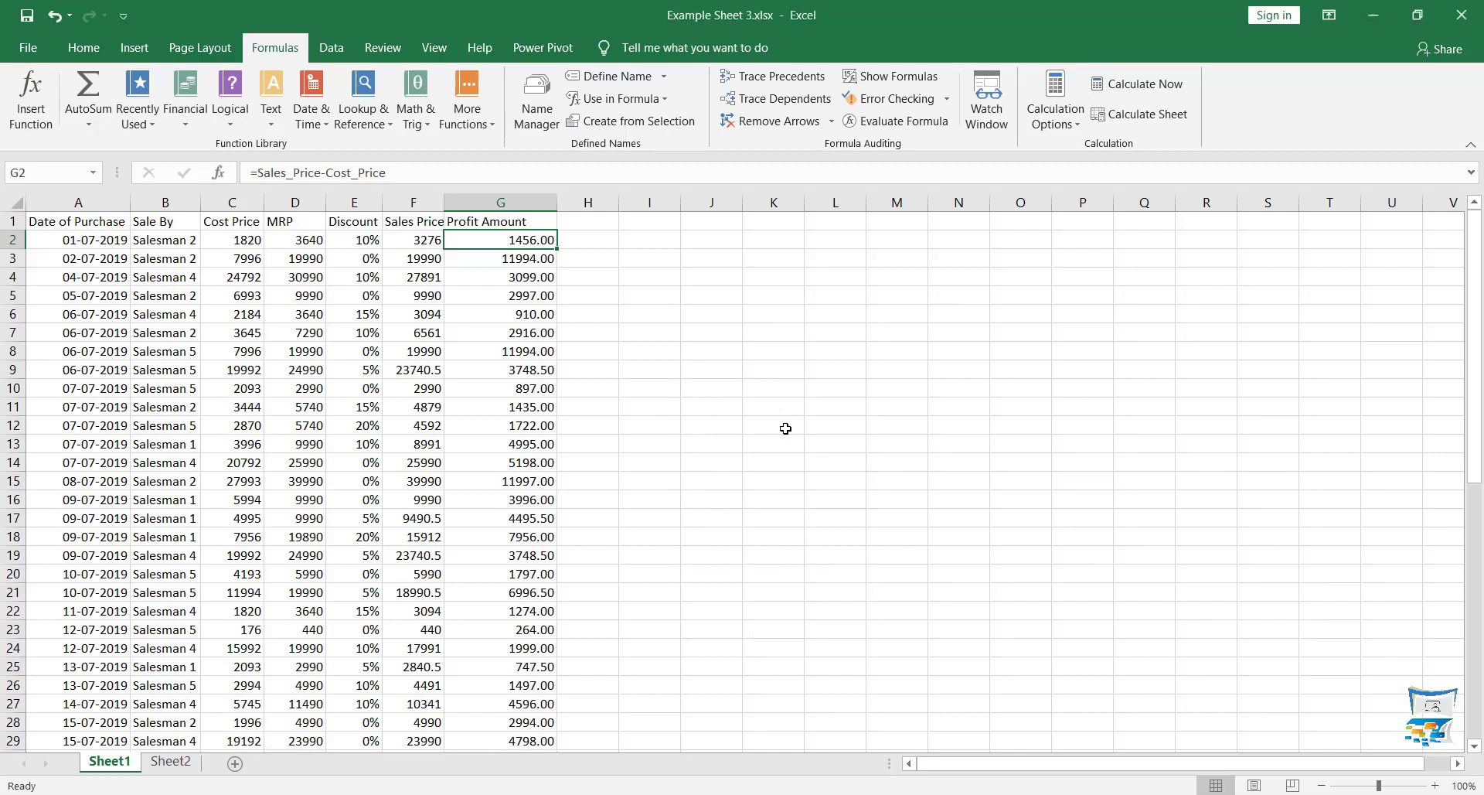
Total the Profit Amount column with AutoSum in cell G56, directly below the last data row.
drag(1474, 258, 1481, 515)
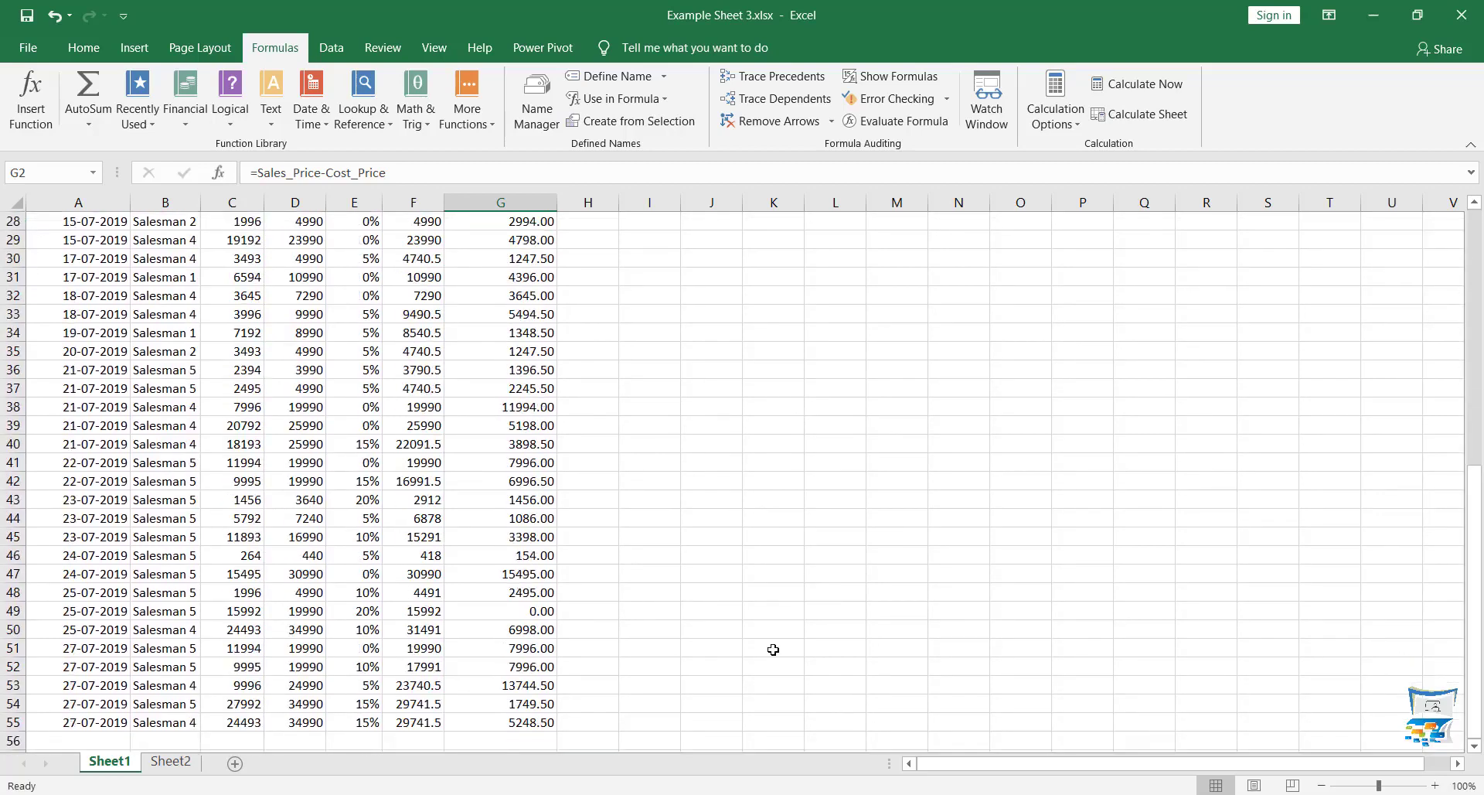
scroll(636, 622, down, 3)
click(454, 577)
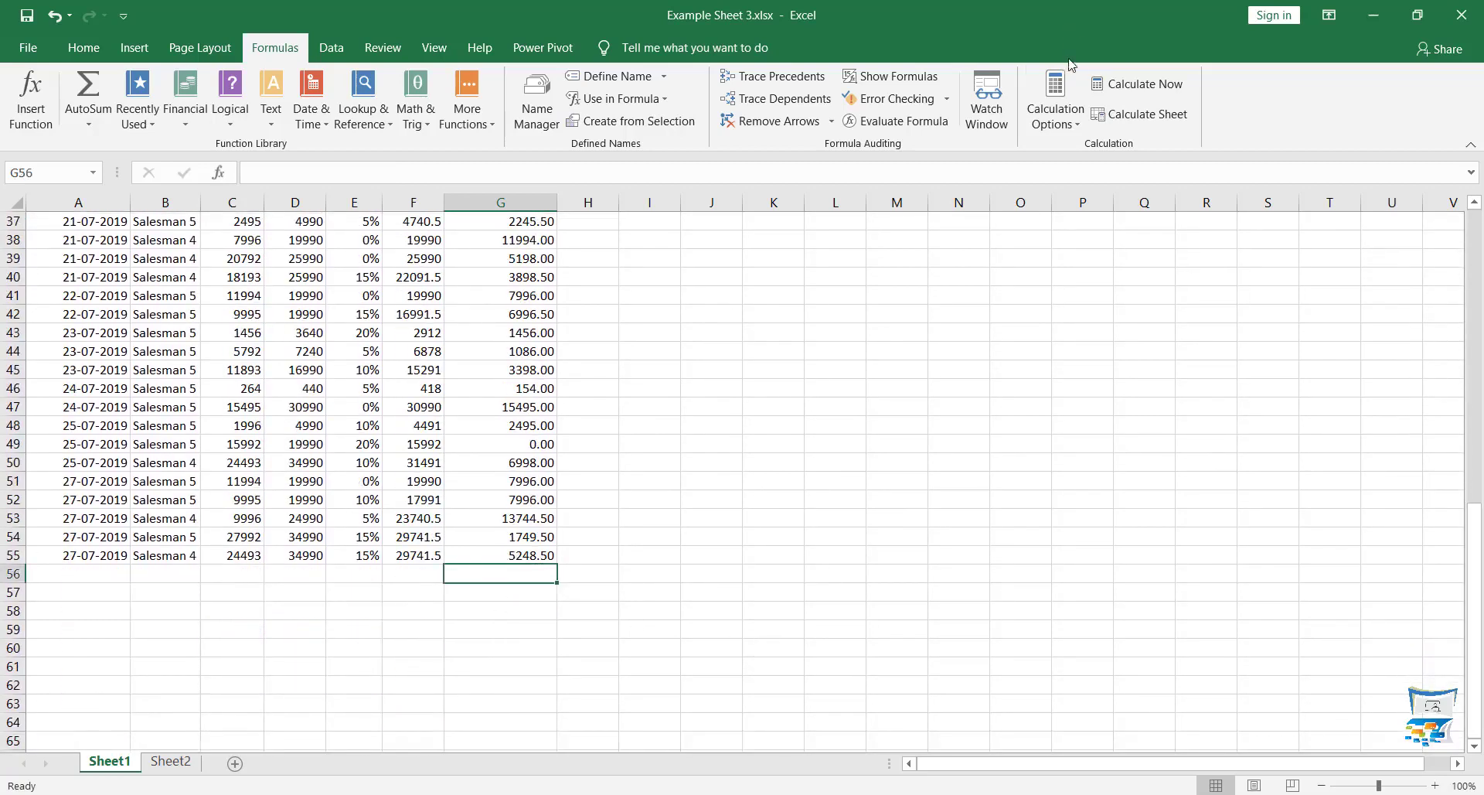
click(88, 87)
key(Return)
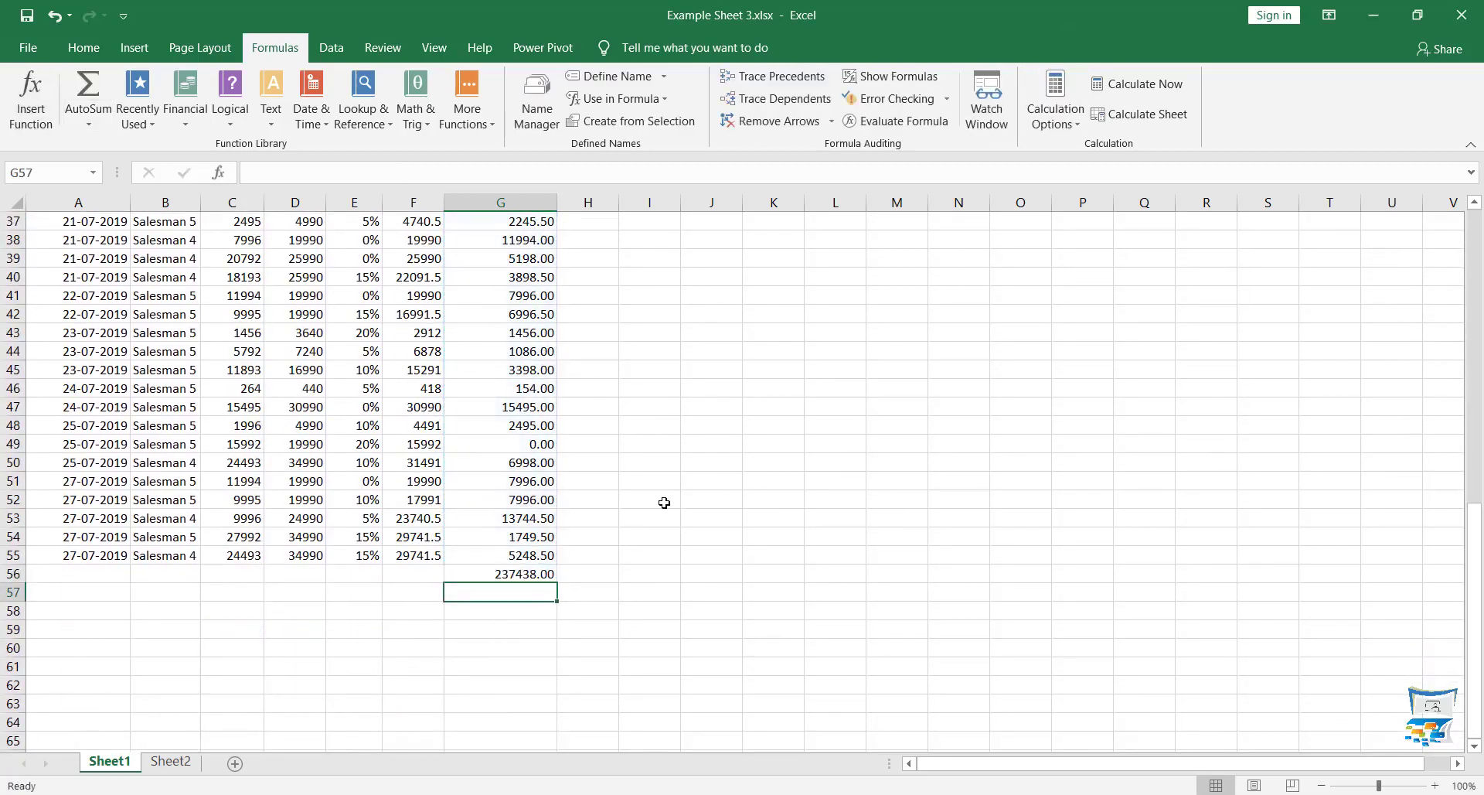
key(Up)
scroll(786, 597, up, 12)
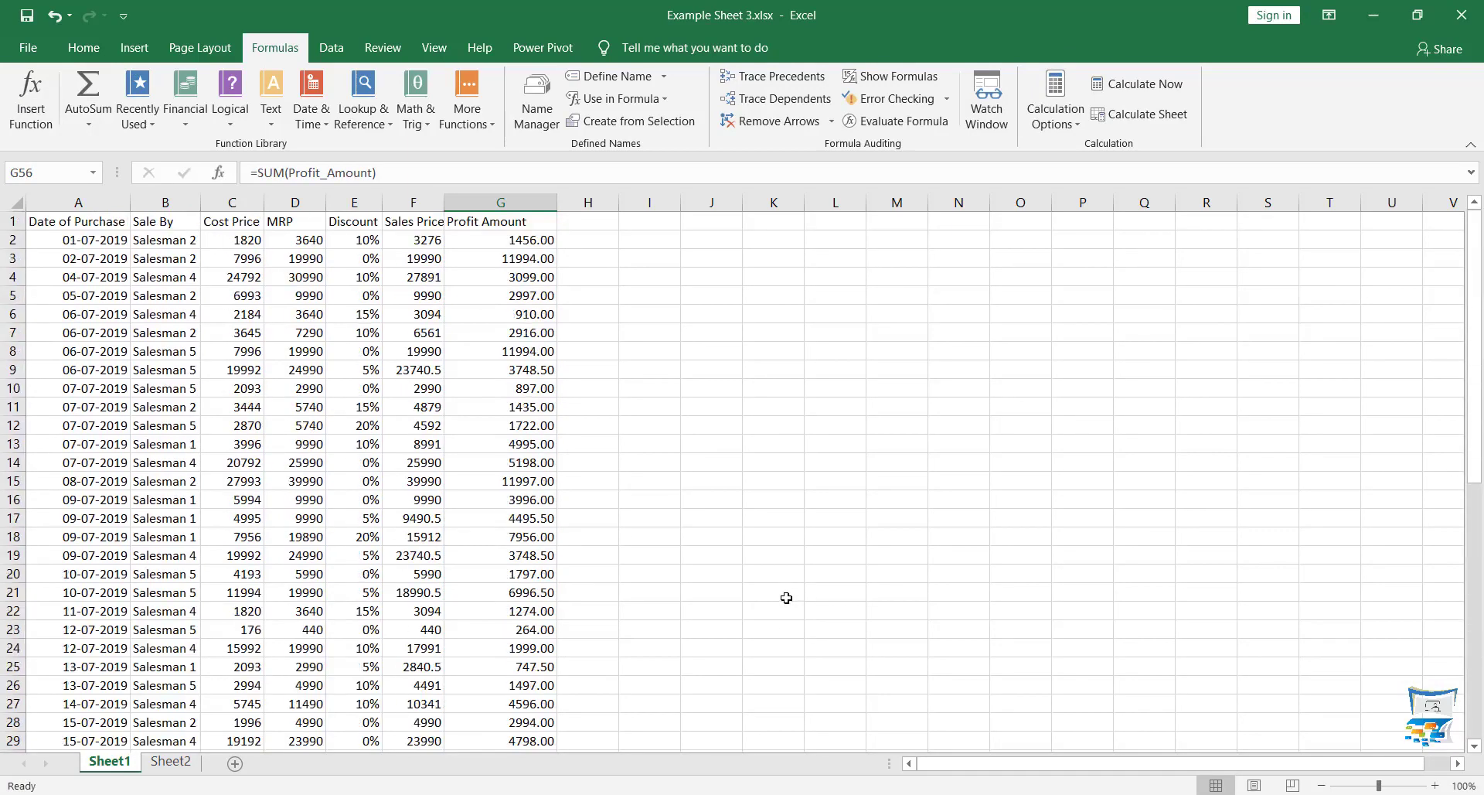
click(238, 238)
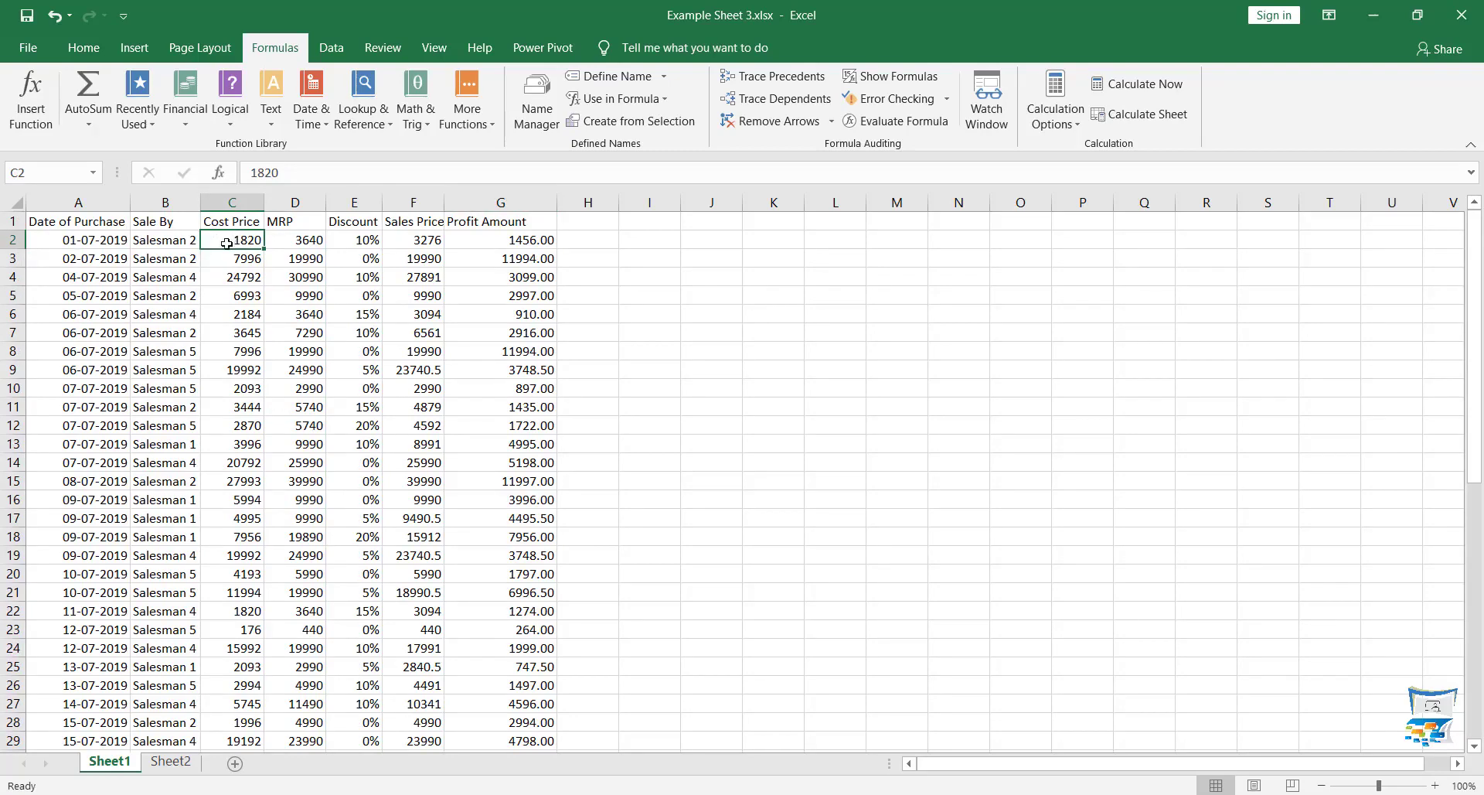
scroll(231, 240, down, 10)
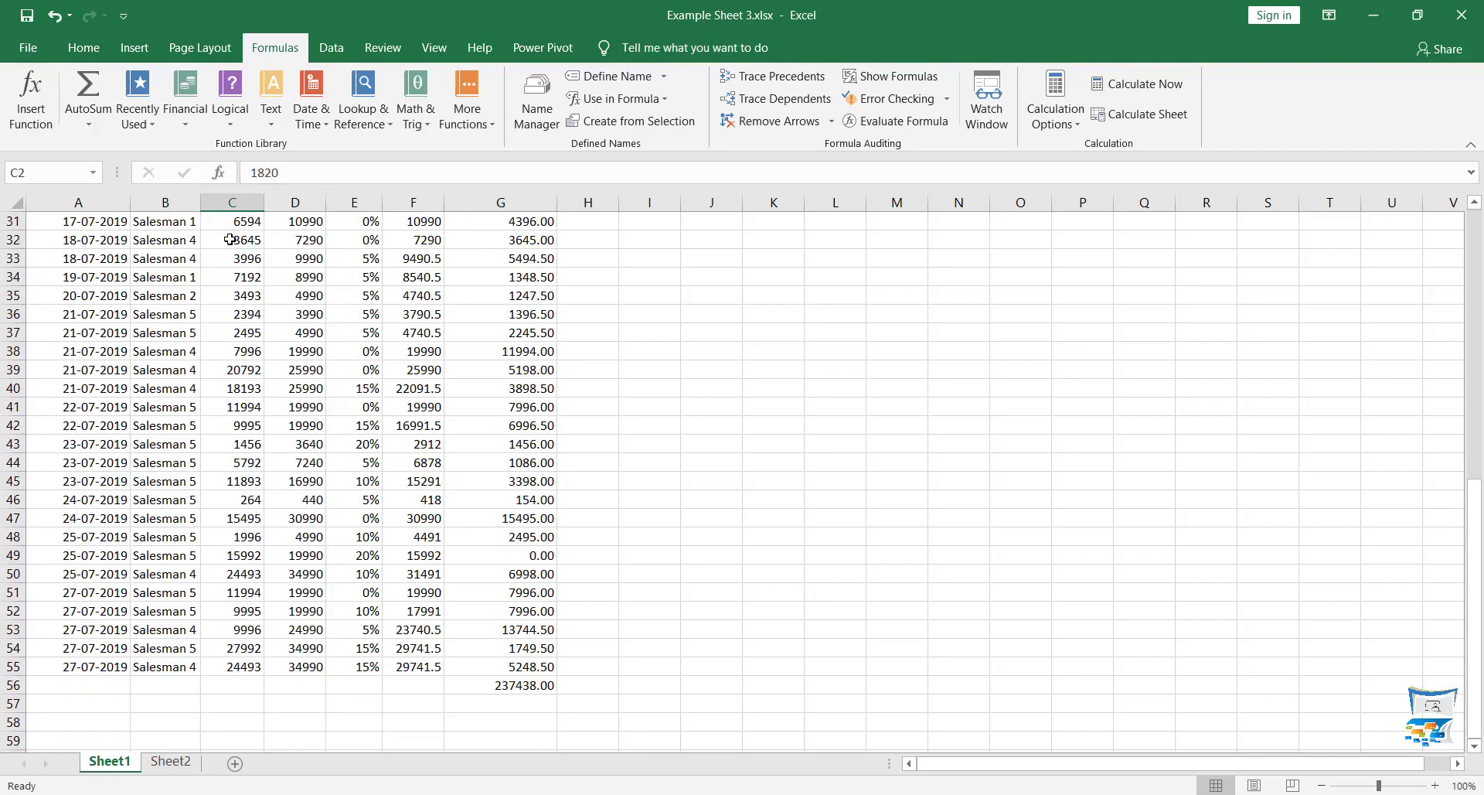
scroll(230, 240, up, 10)
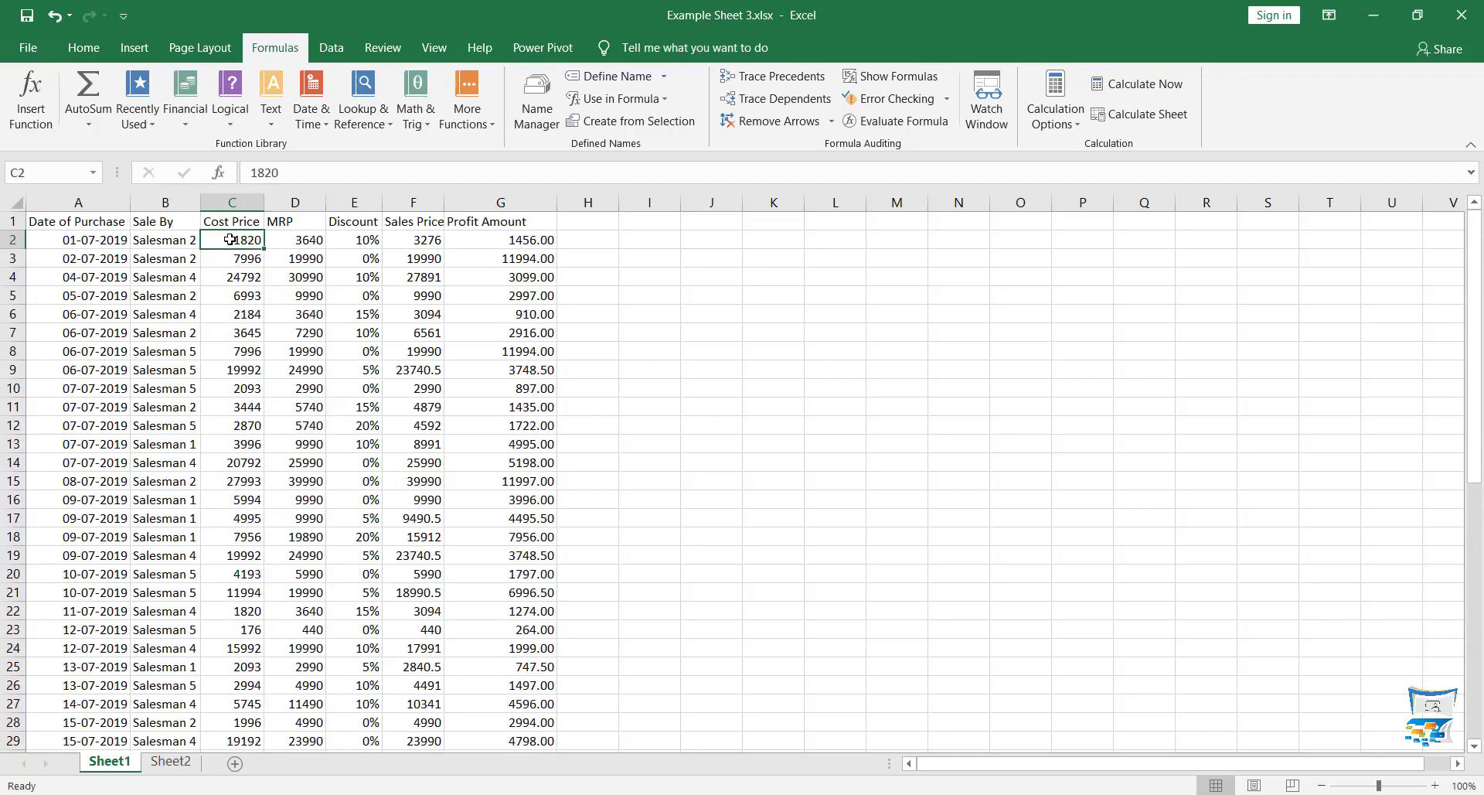
Delete the existing watch on cell G56 and close the Watch Window.
scroll(230, 240, down, 7)
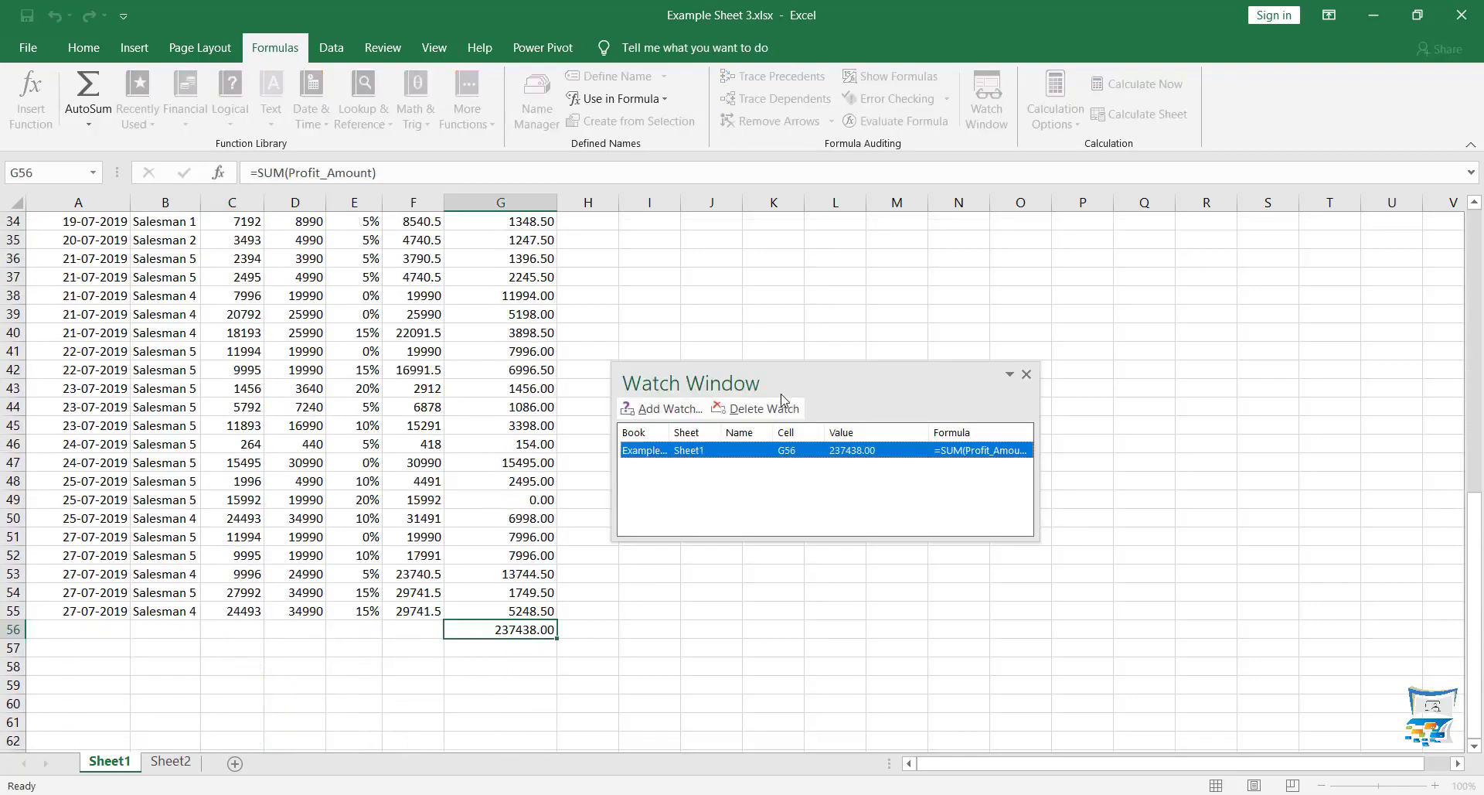
click(776, 411)
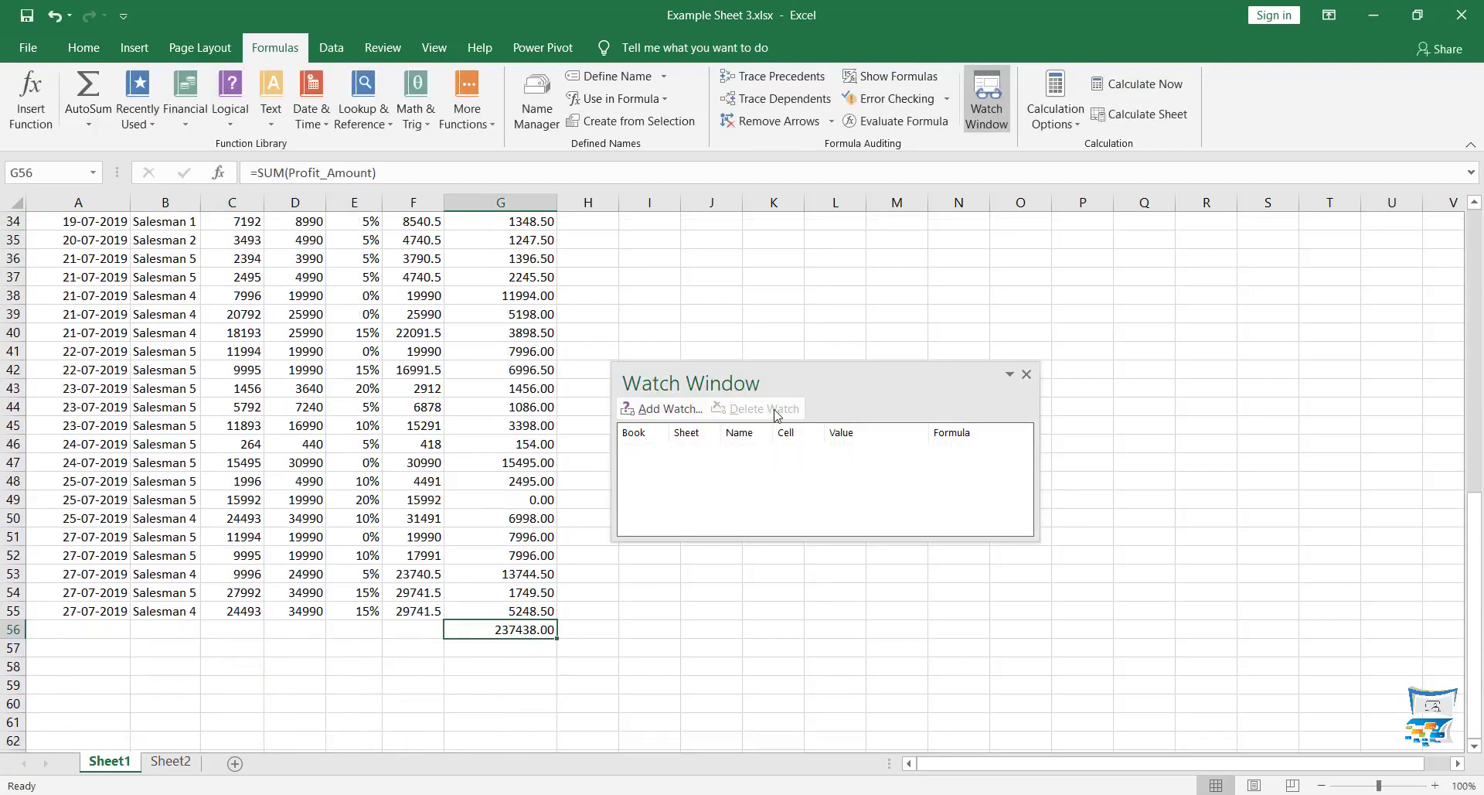
click(1027, 374)
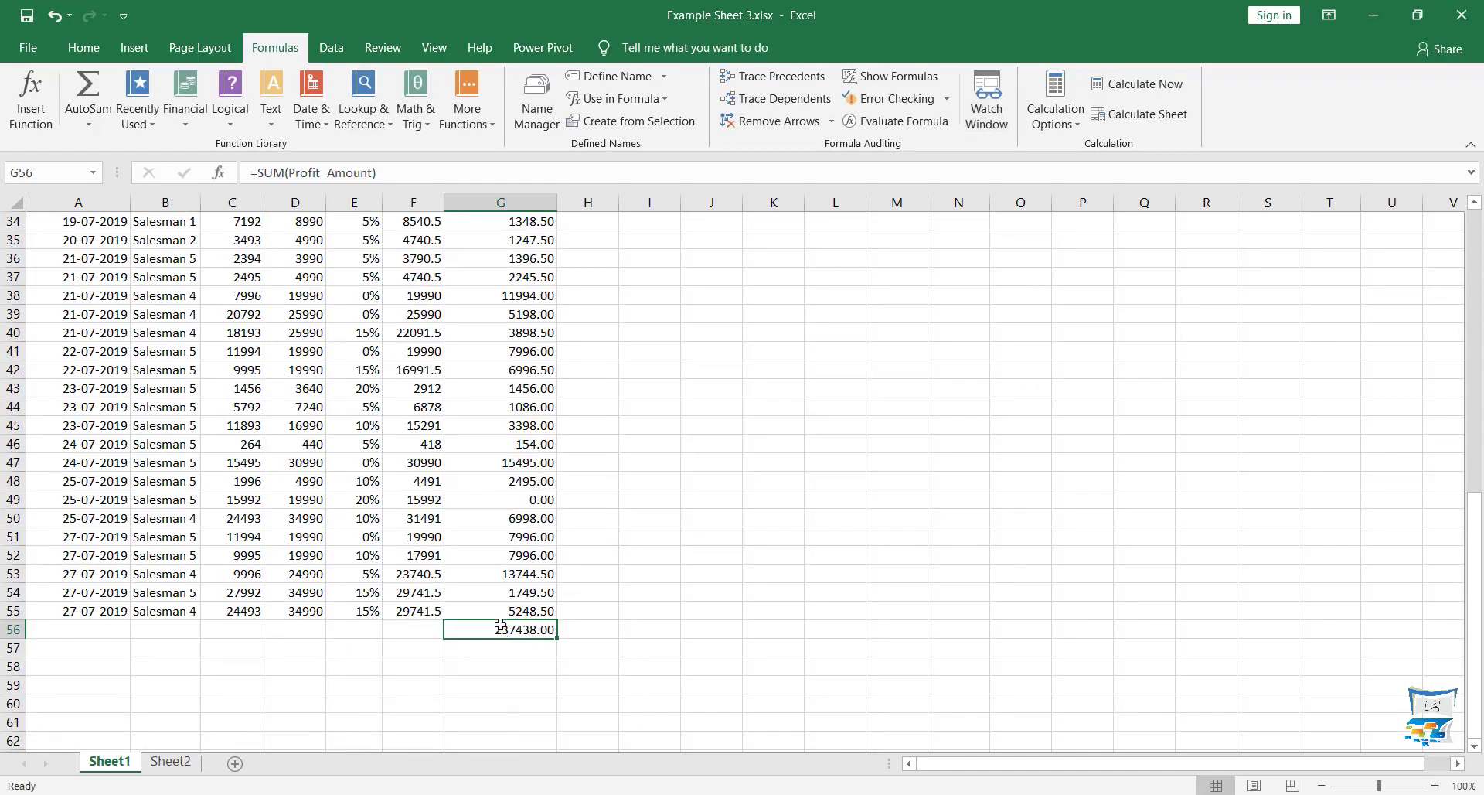
Add a watch on the profit total in cell G56 and move the Watch Window up beside the first data rows.
click(987, 100)
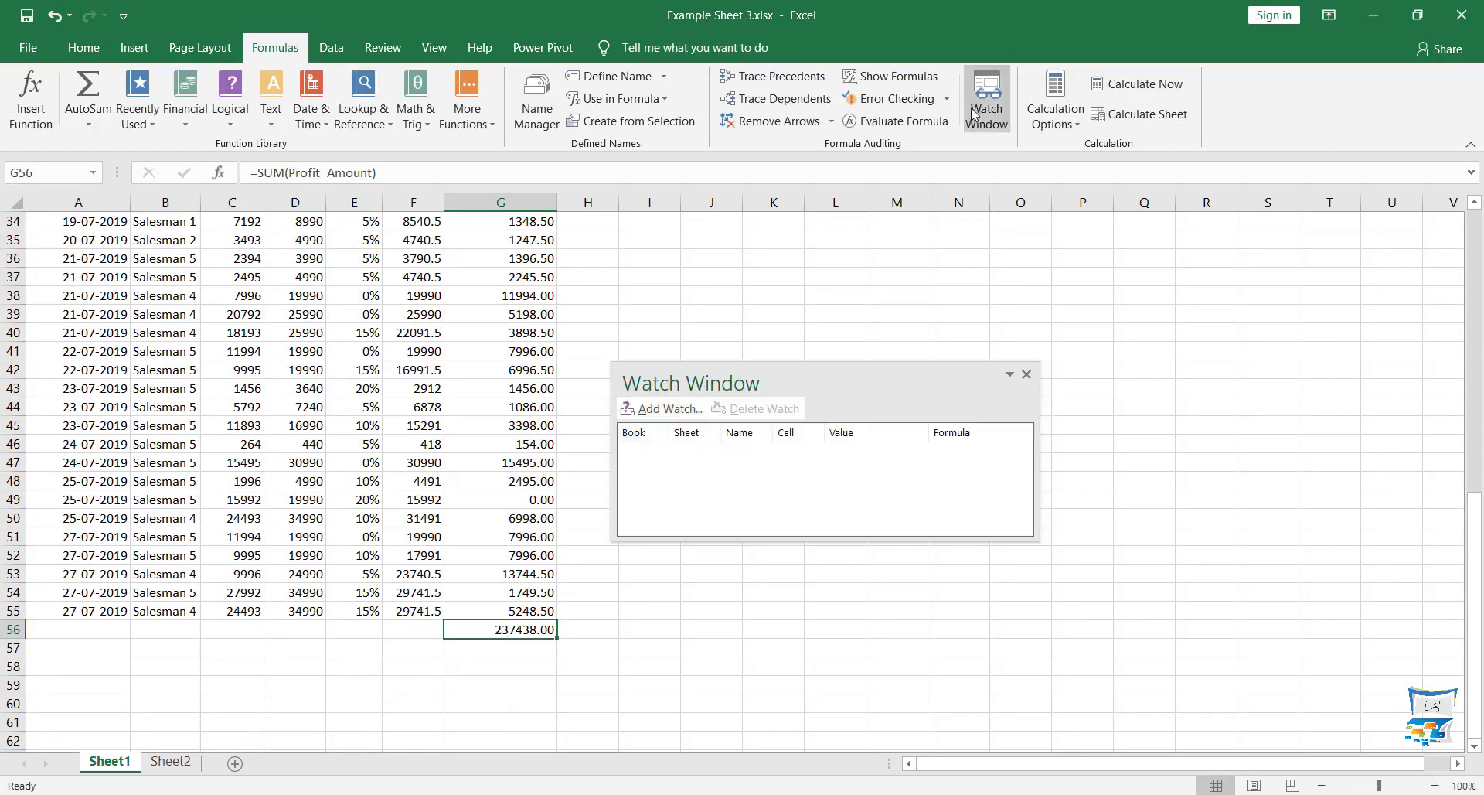
click(661, 408)
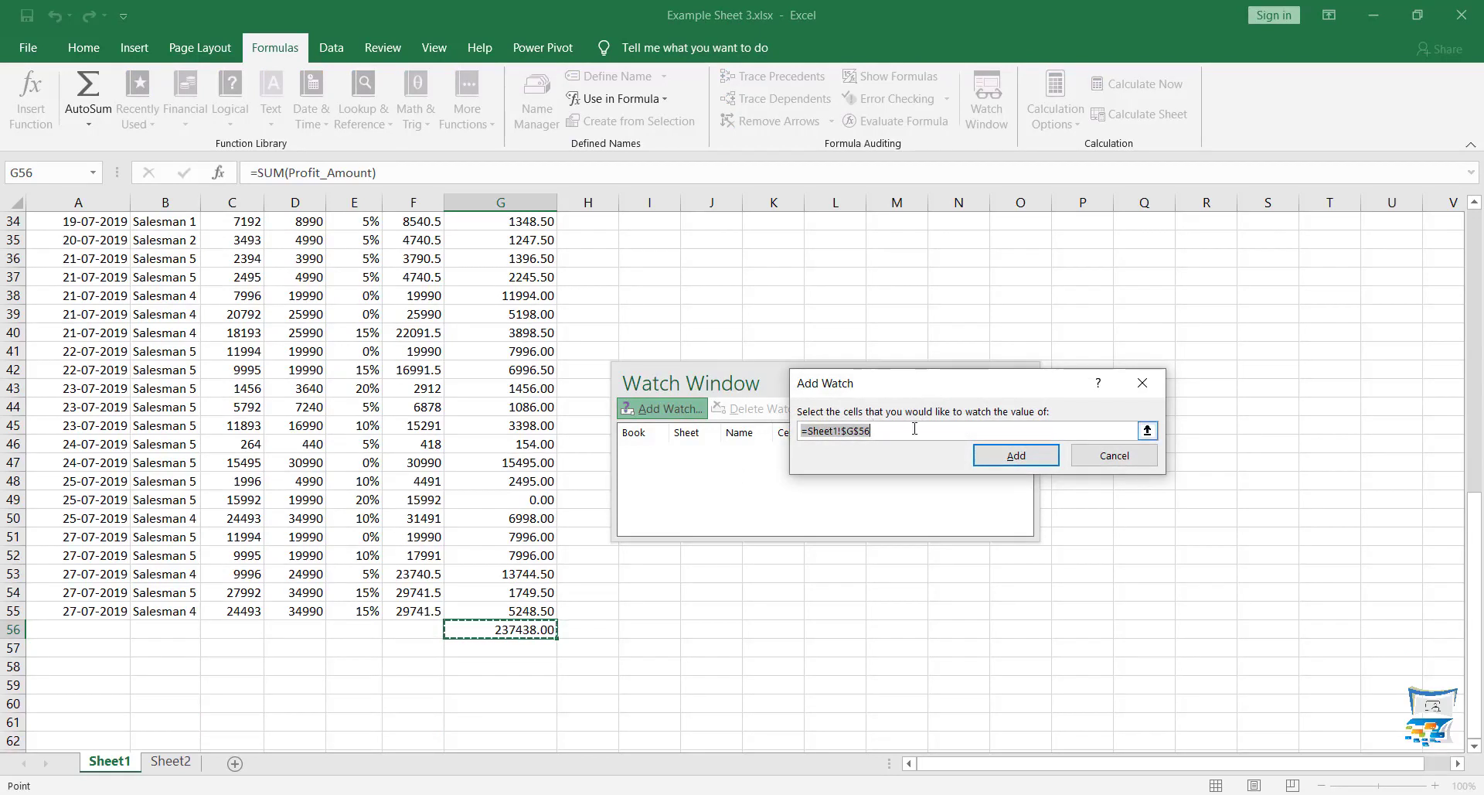
click(1020, 455)
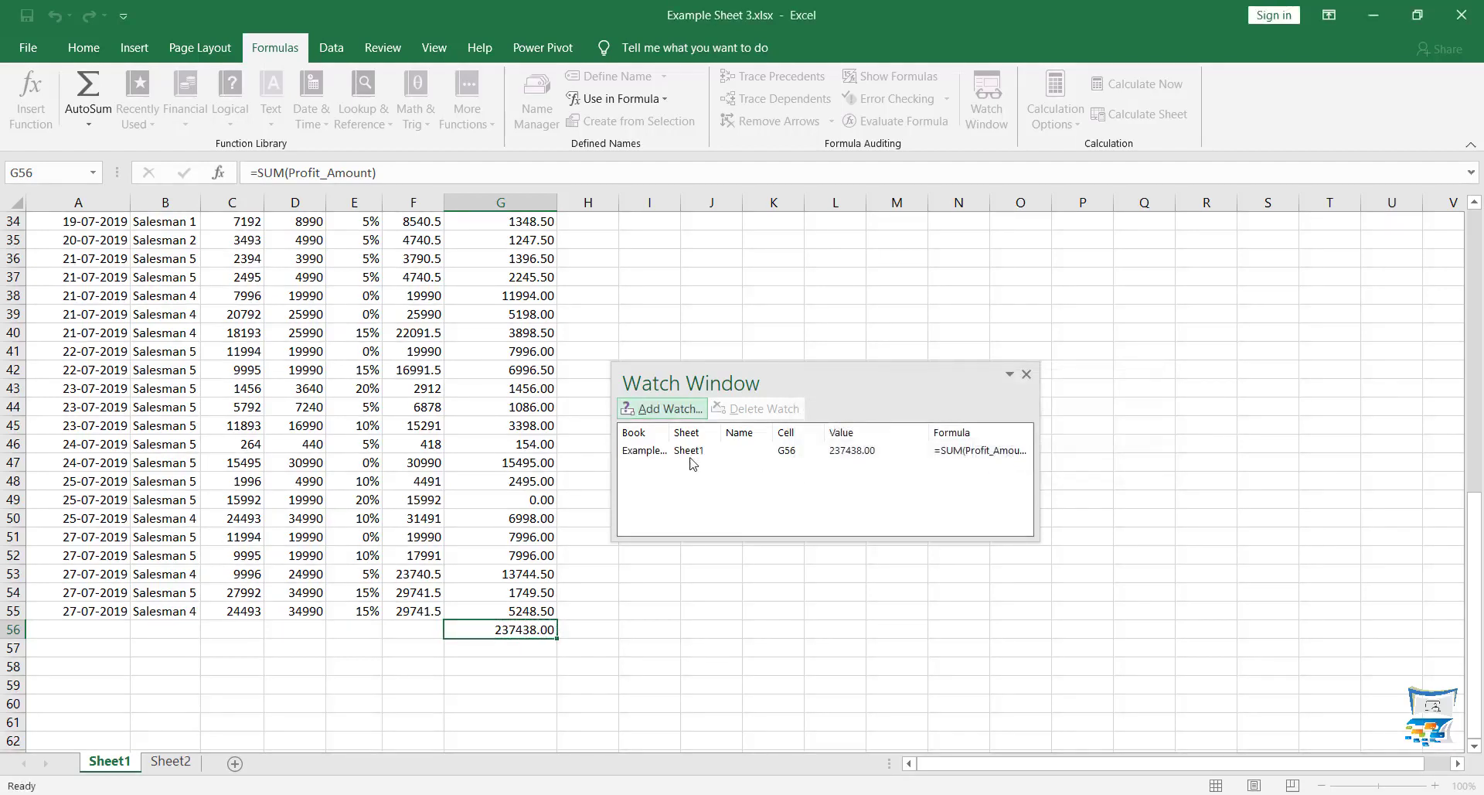
click(842, 456)
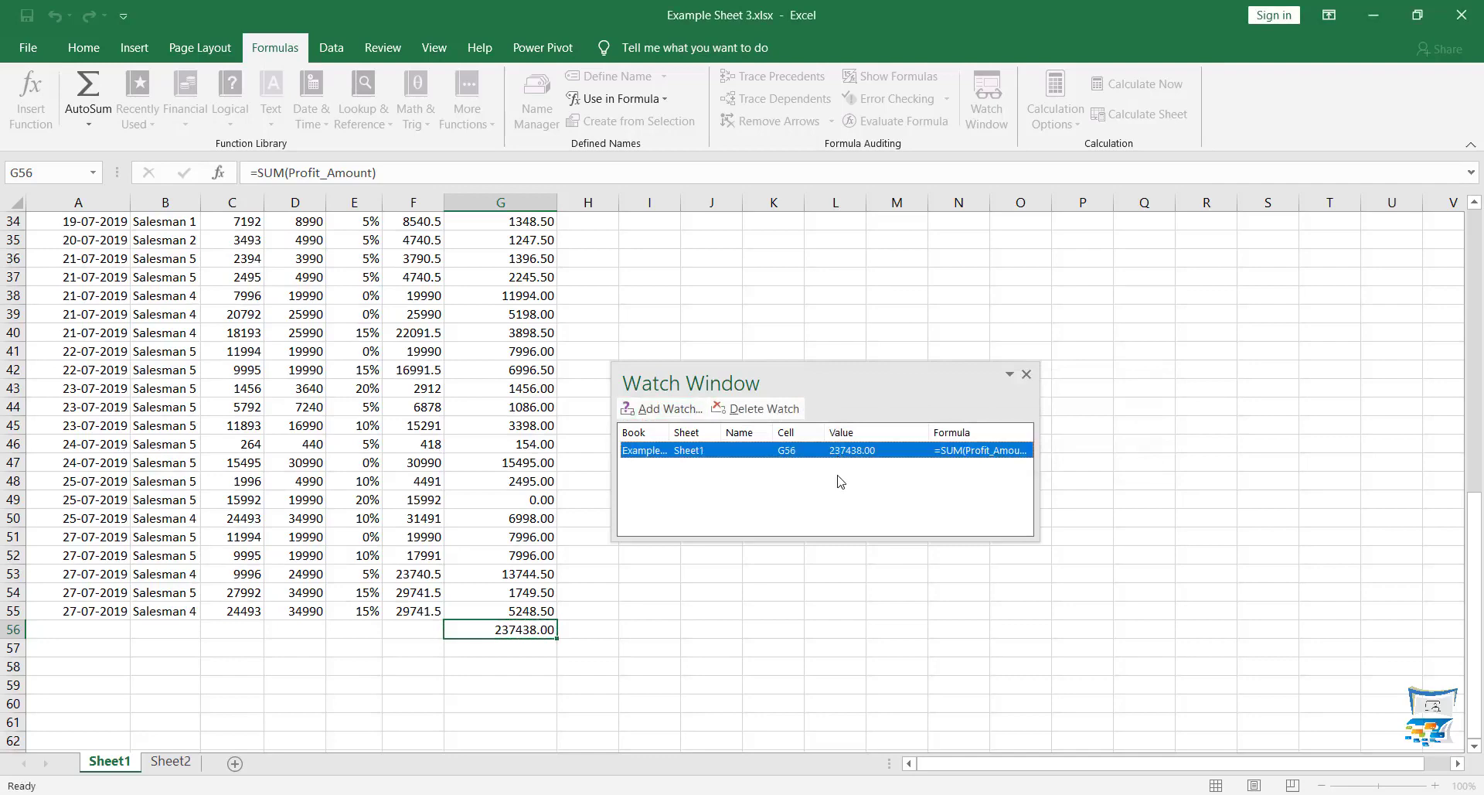
scroll(456, 533, up, 11)
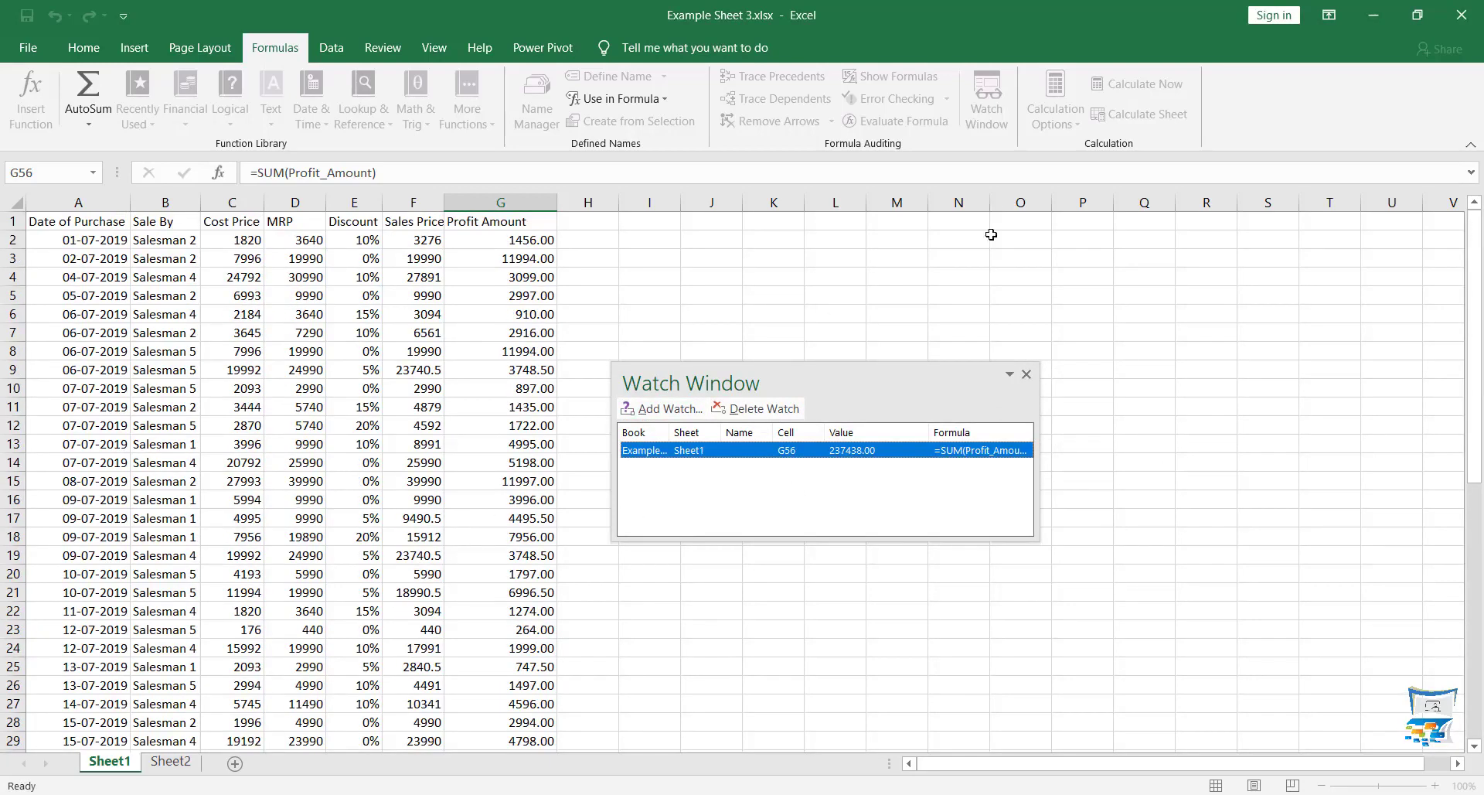
drag(887, 389, 951, 254)
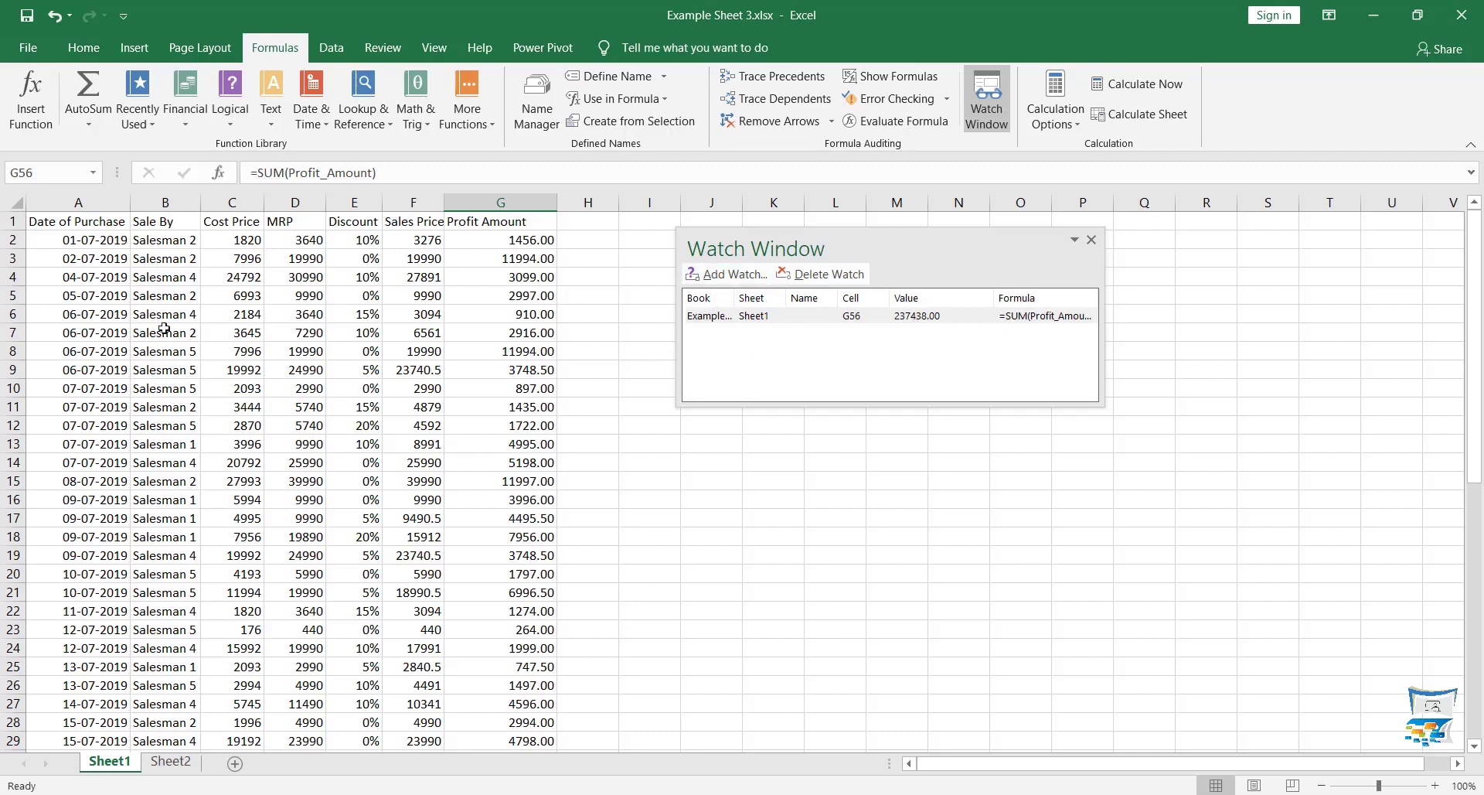
Set the Cost Price in C2 to 1500, undo the change, and redo it.
click(229, 239)
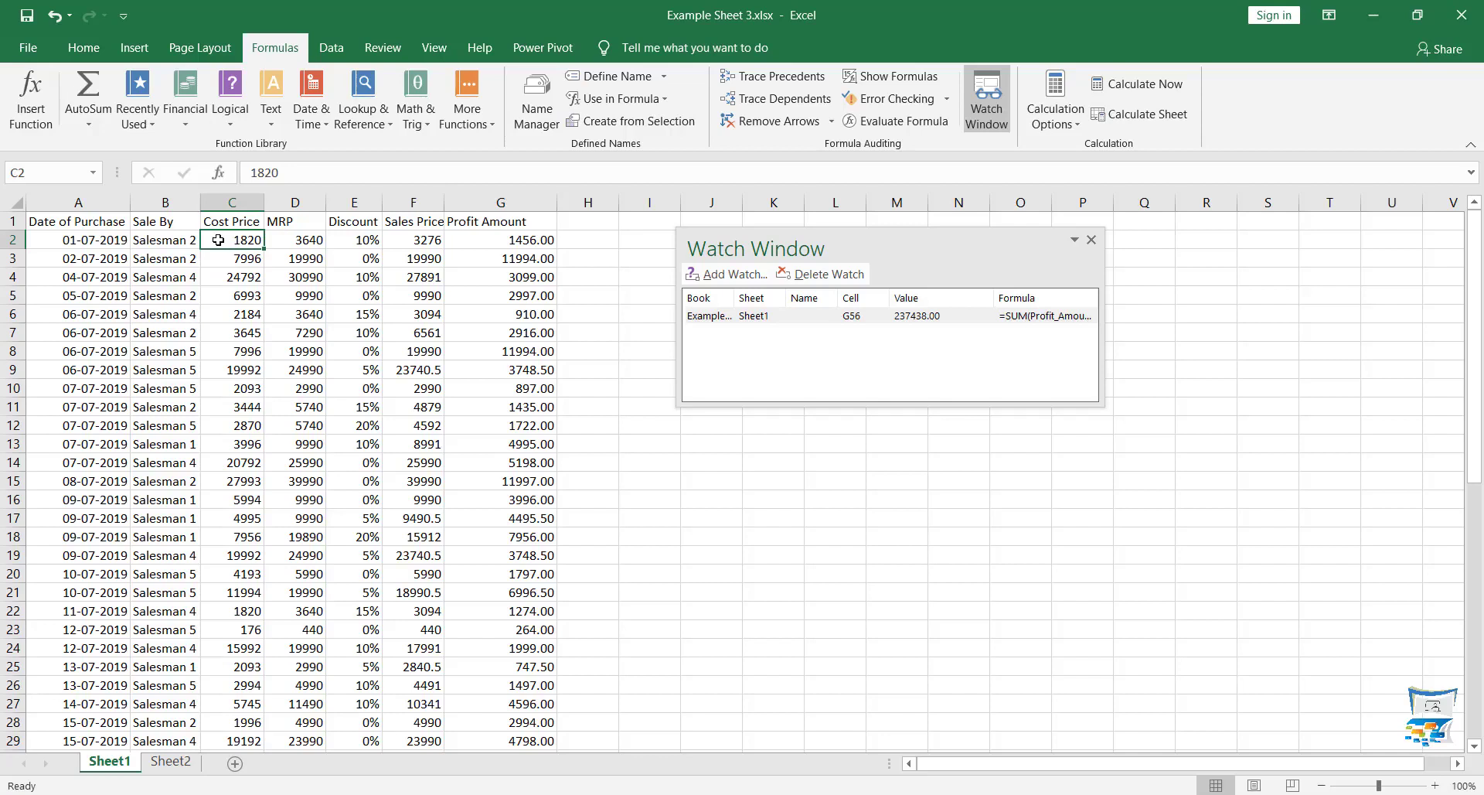
text(1500)
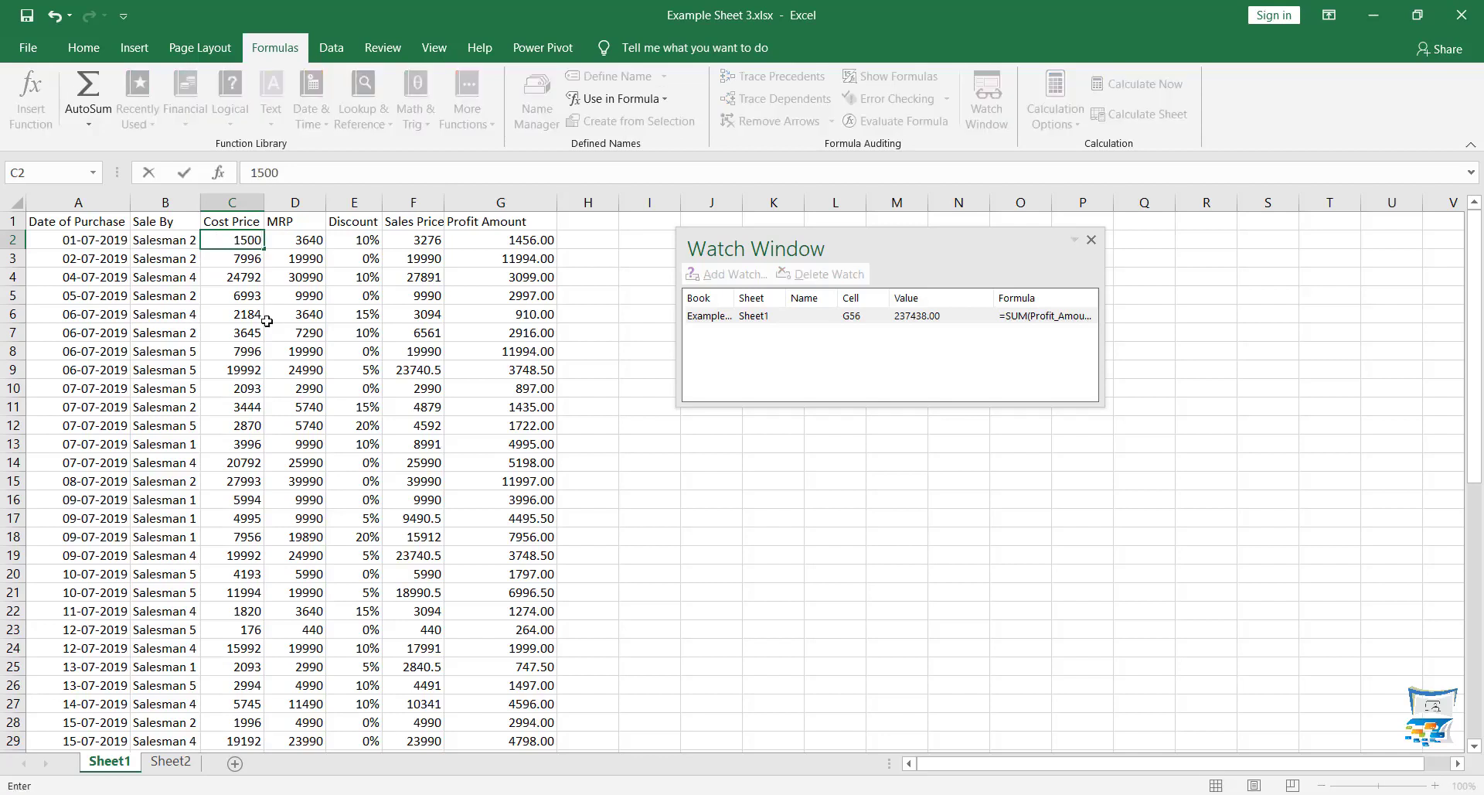
click(267, 321)
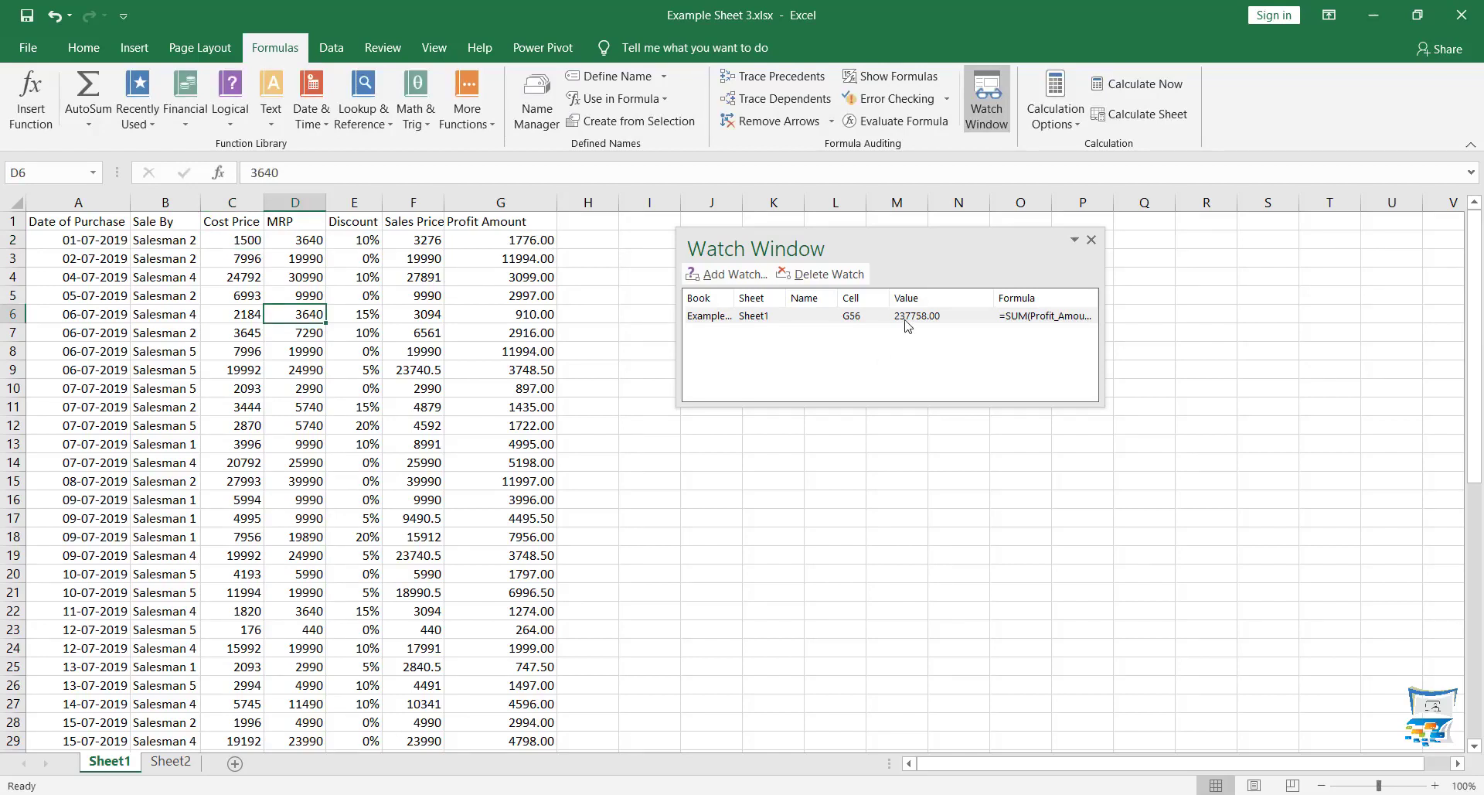
key(ctrl+z)
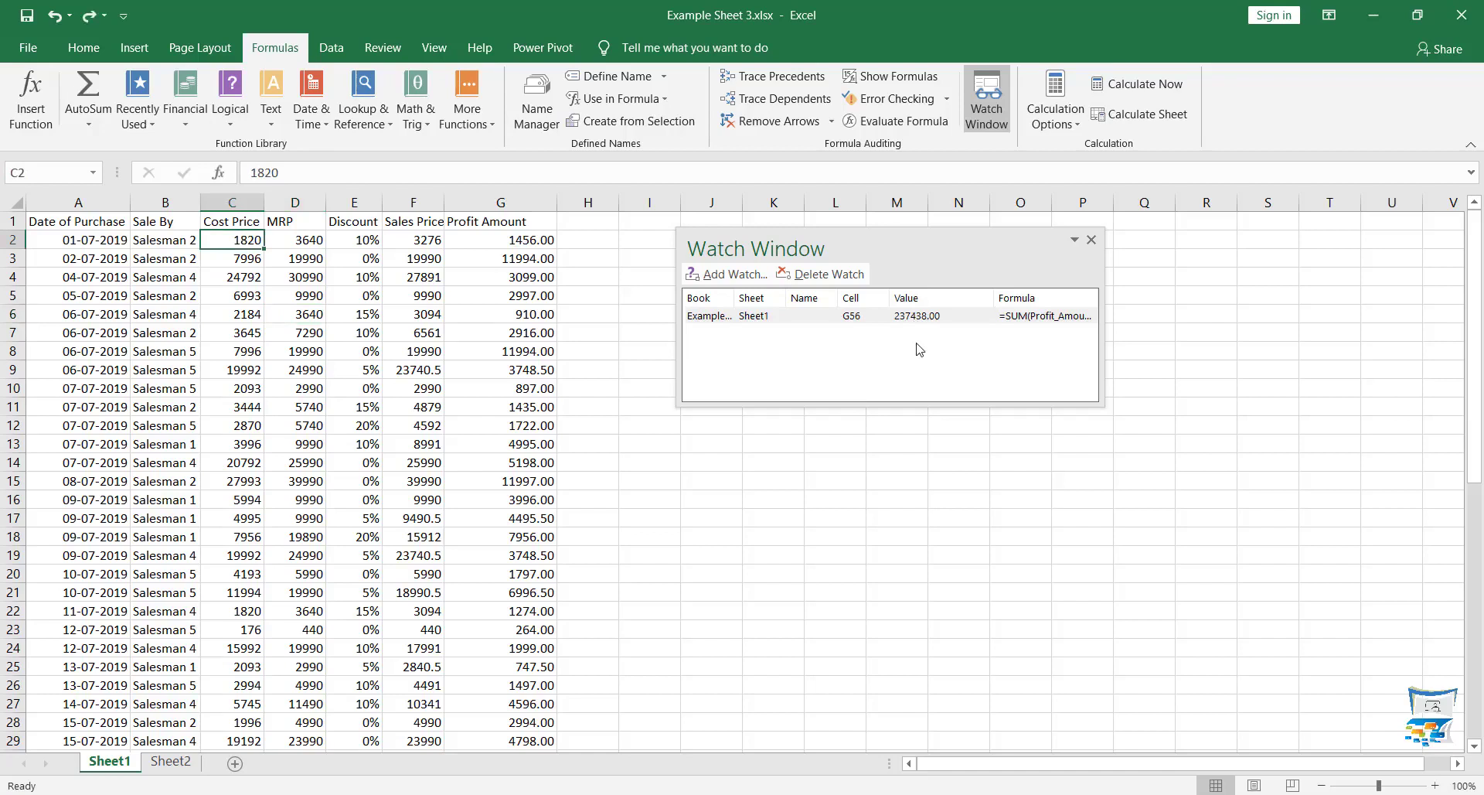
key(ctrl+y)
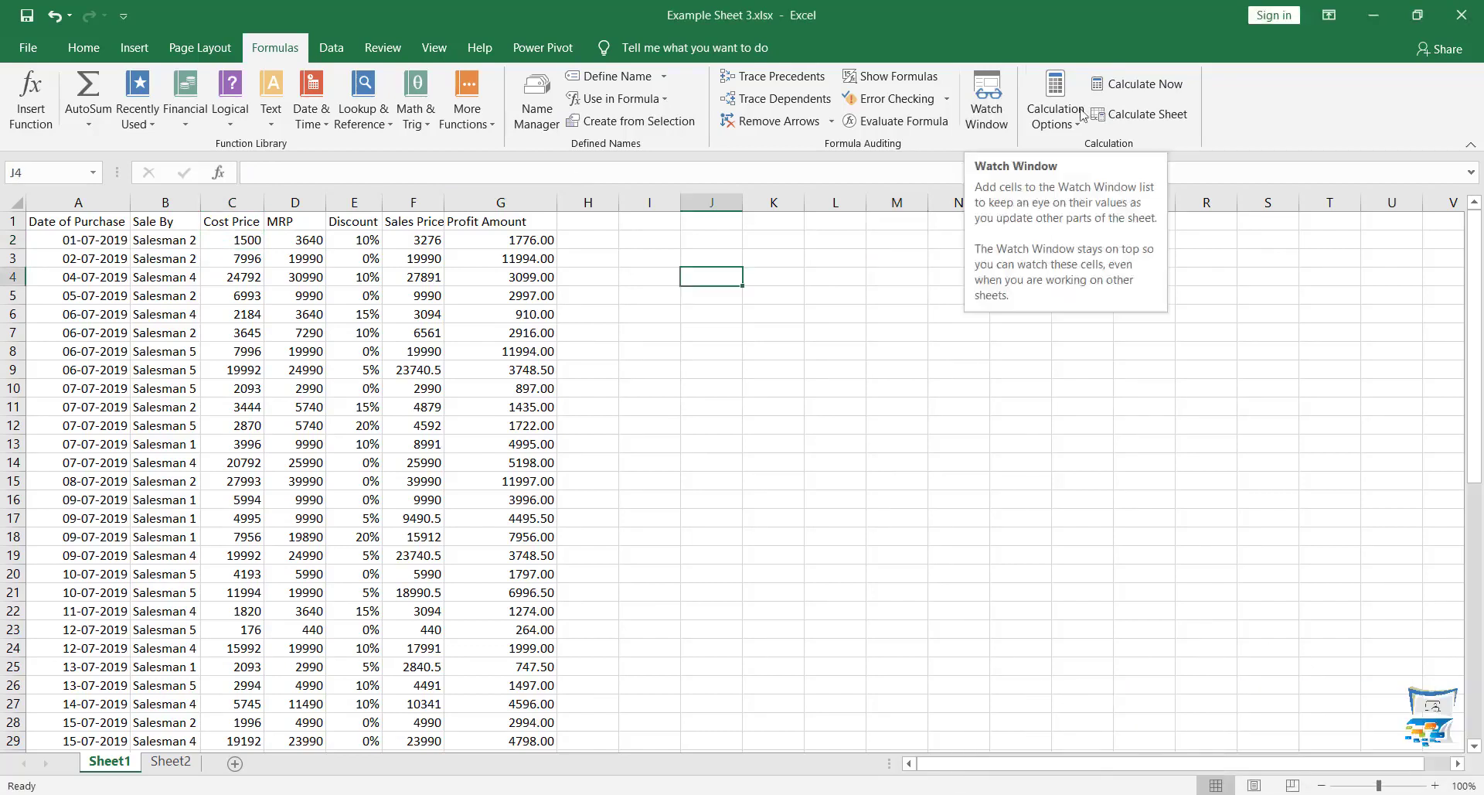
Review the available calculation options and set the workbook's calculation mode to Automatic.
click(1059, 120)
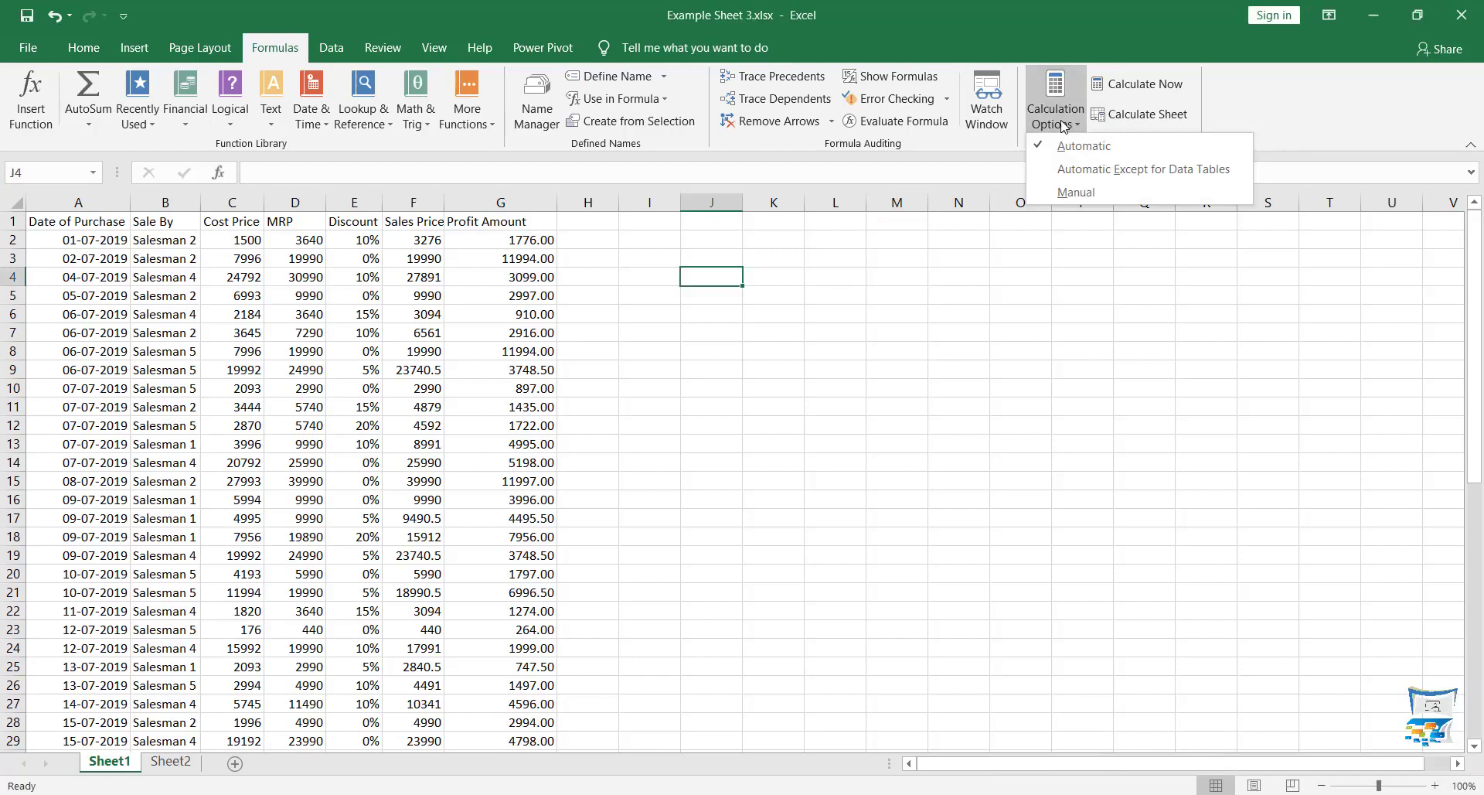
click(331, 47)
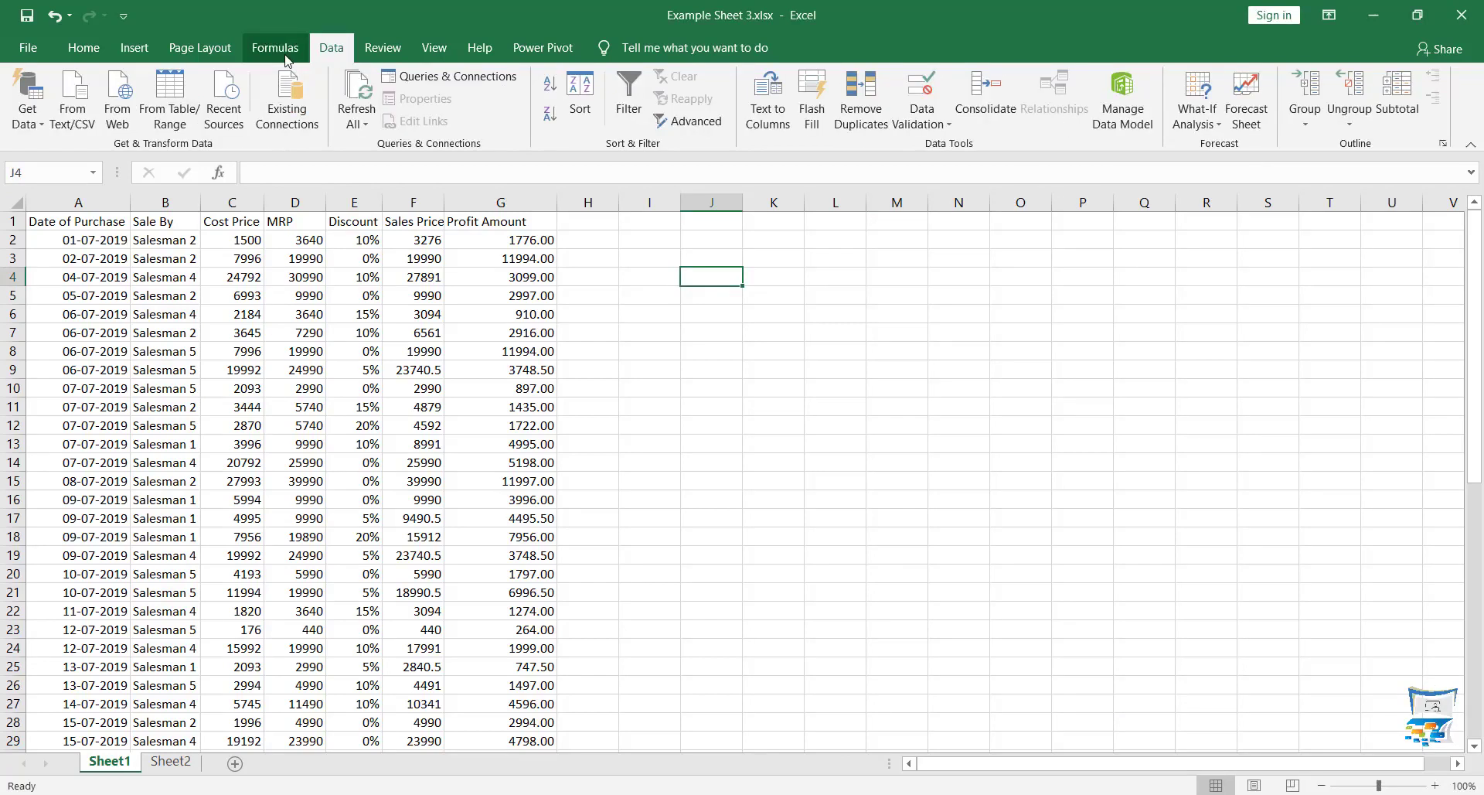
click(276, 48)
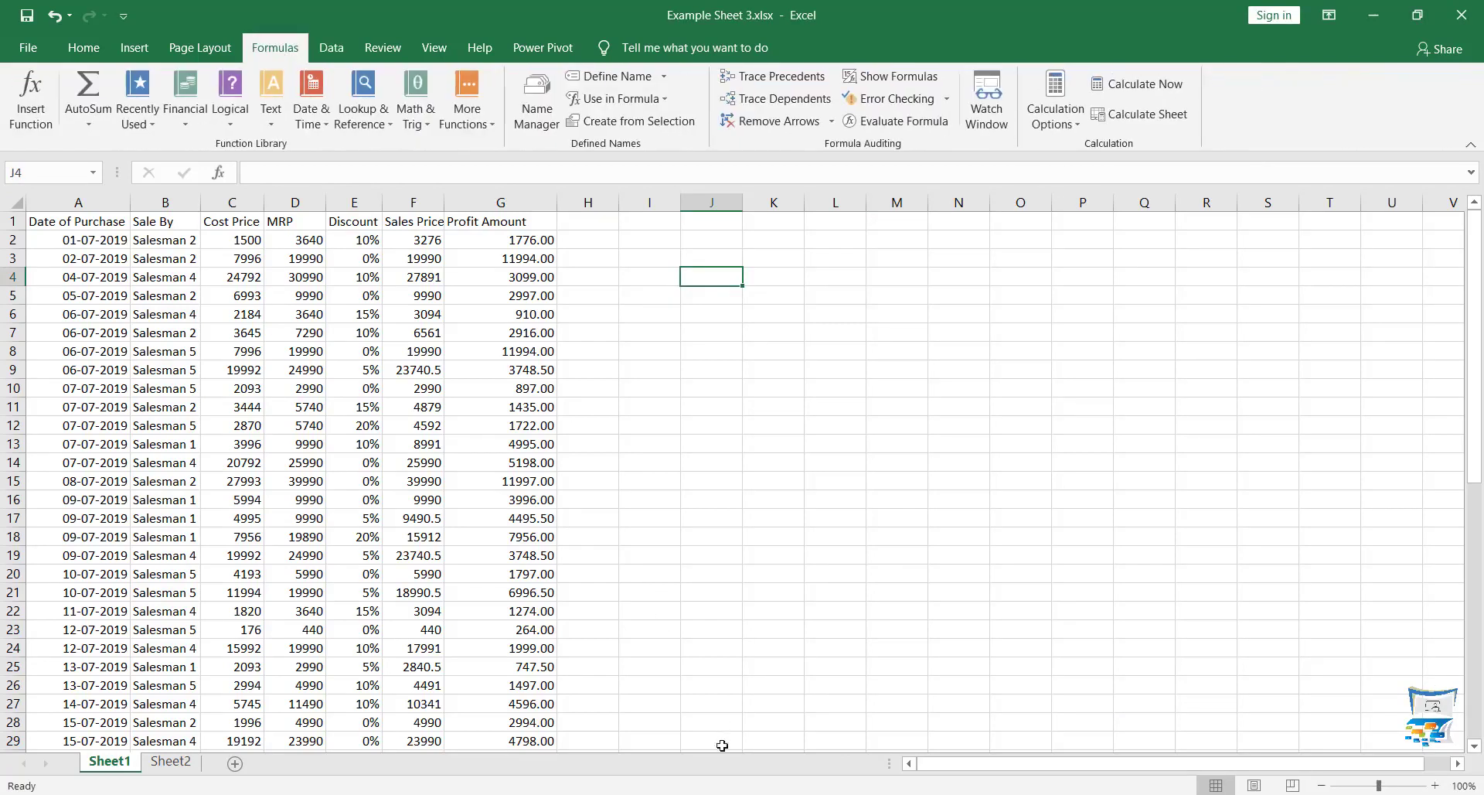
click(730, 794)
click(1413, 748)
click(1057, 124)
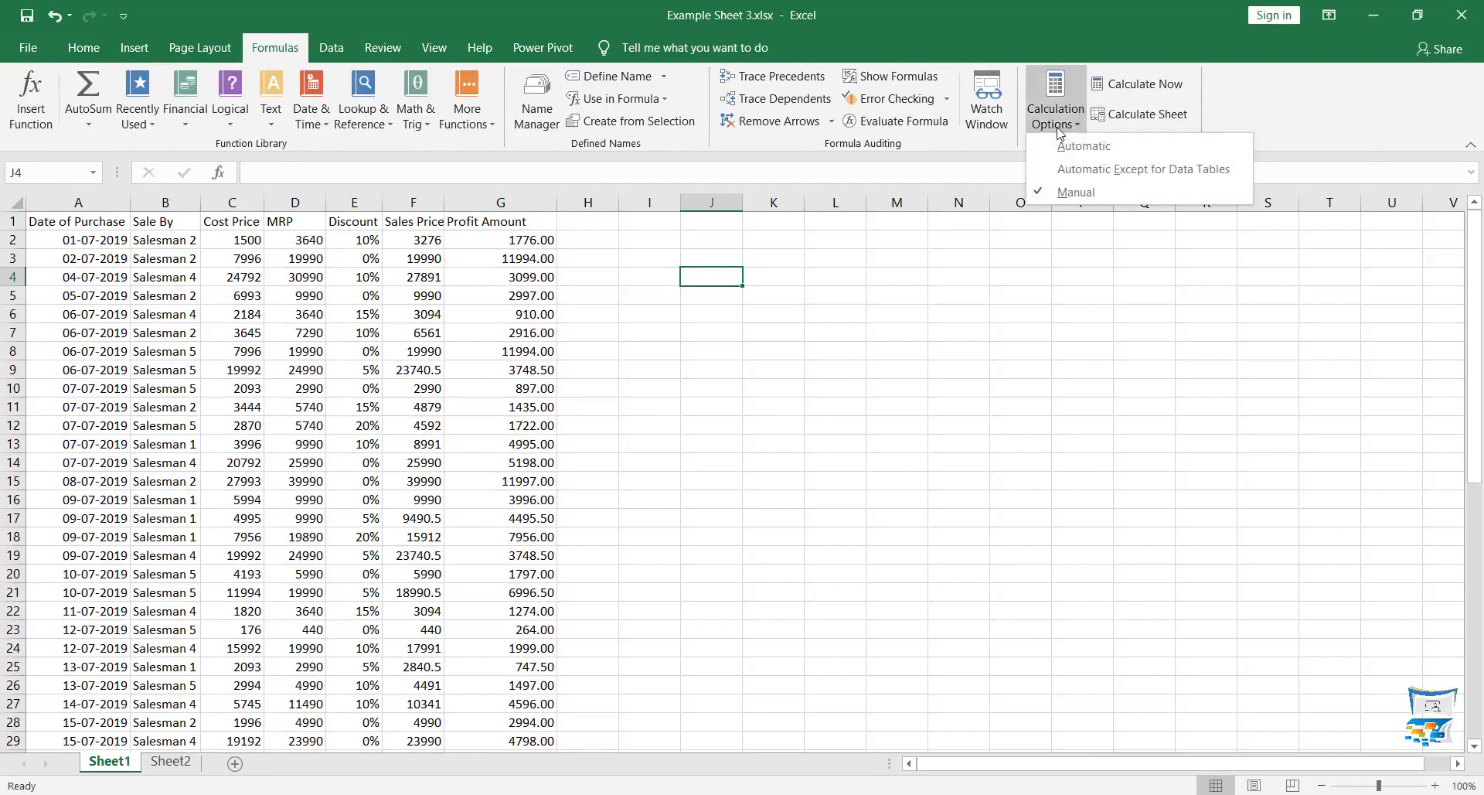
click(1057, 154)
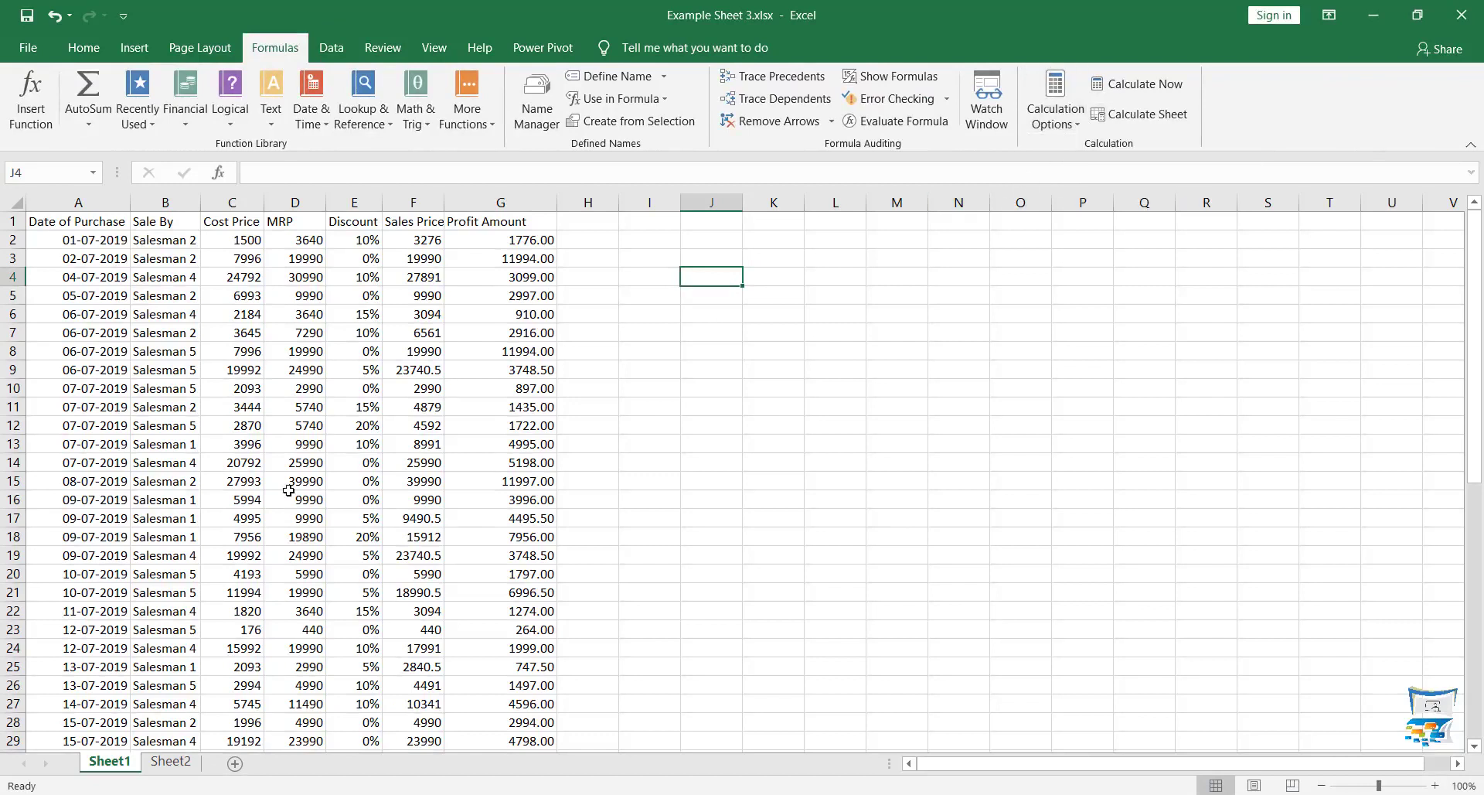
Enter 2000 as the Sales Price in F2 and revert the entry.
click(407, 239)
text(2000)
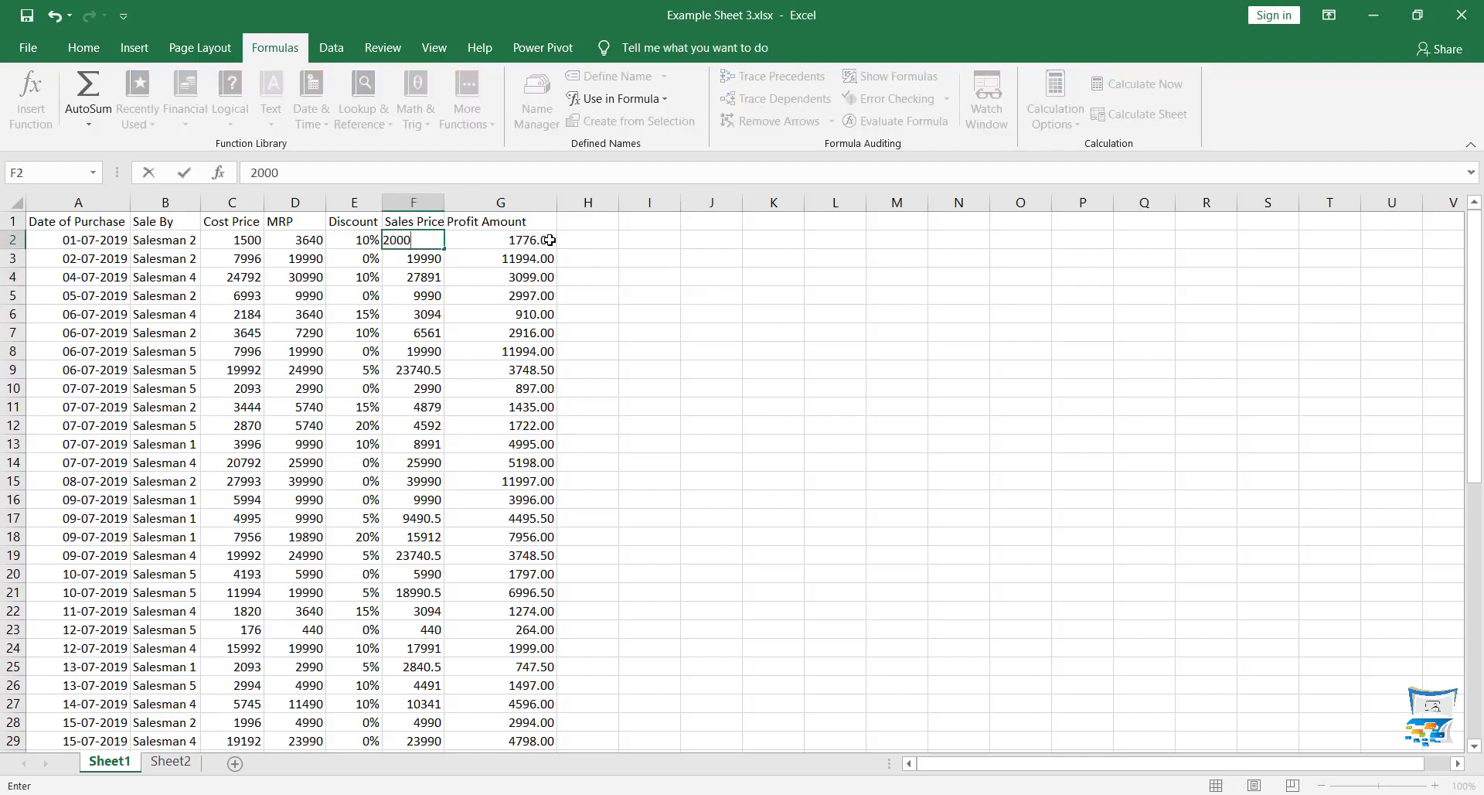
key(Escape)
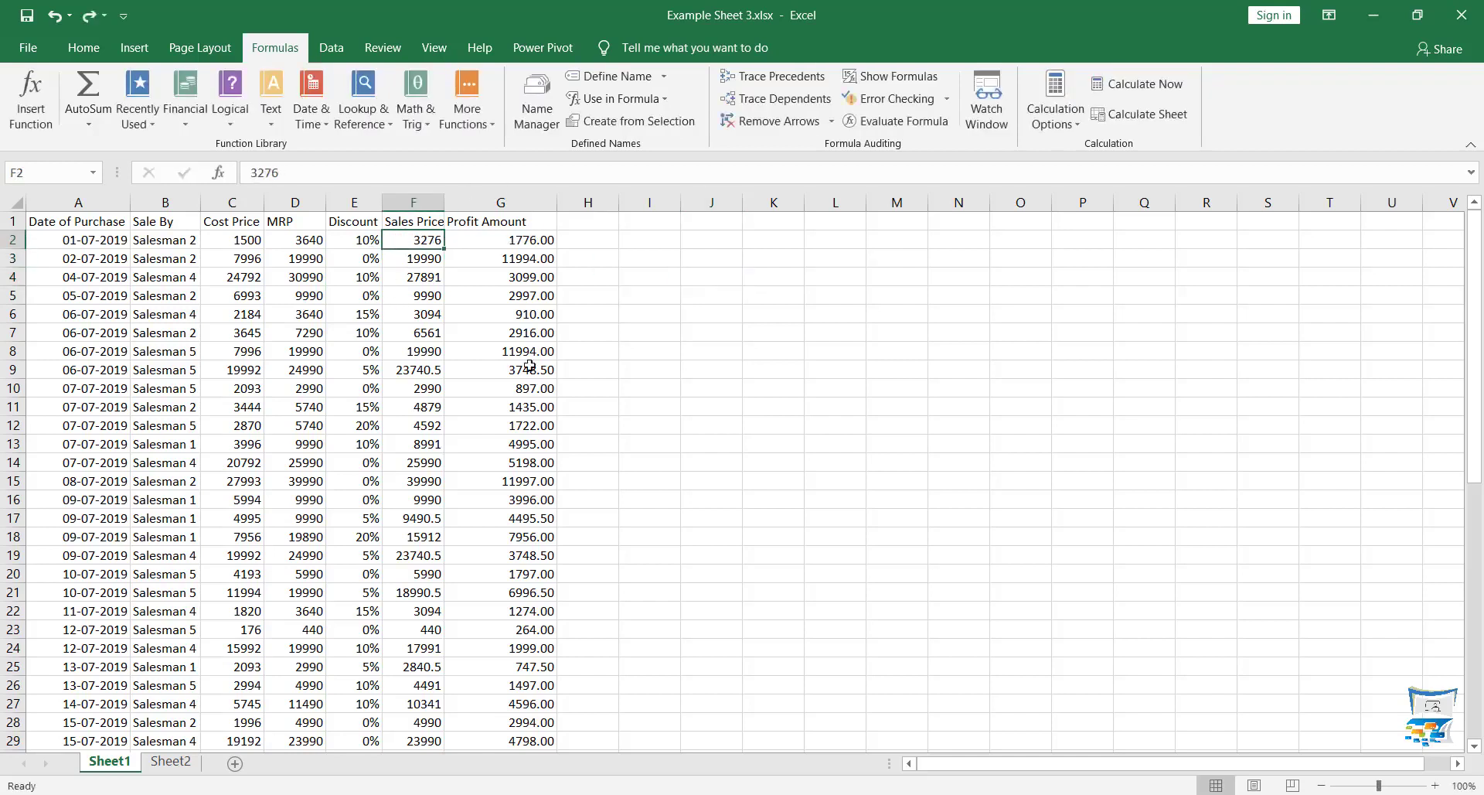
Look up the Data Table command among the What-If Analysis tools and set calculation to Automatic Except for Data Tables.
click(1056, 112)
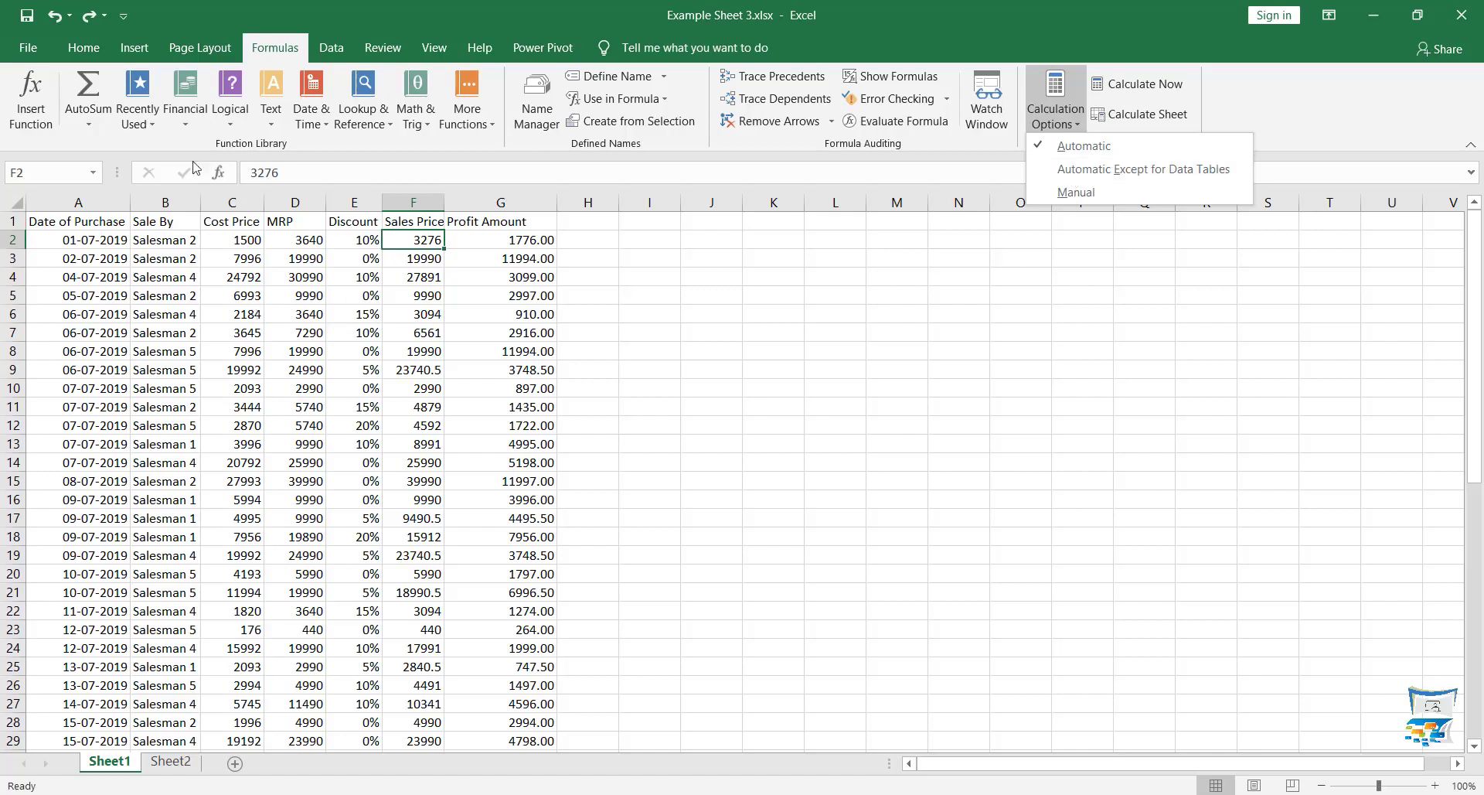
click(330, 55)
click(1196, 114)
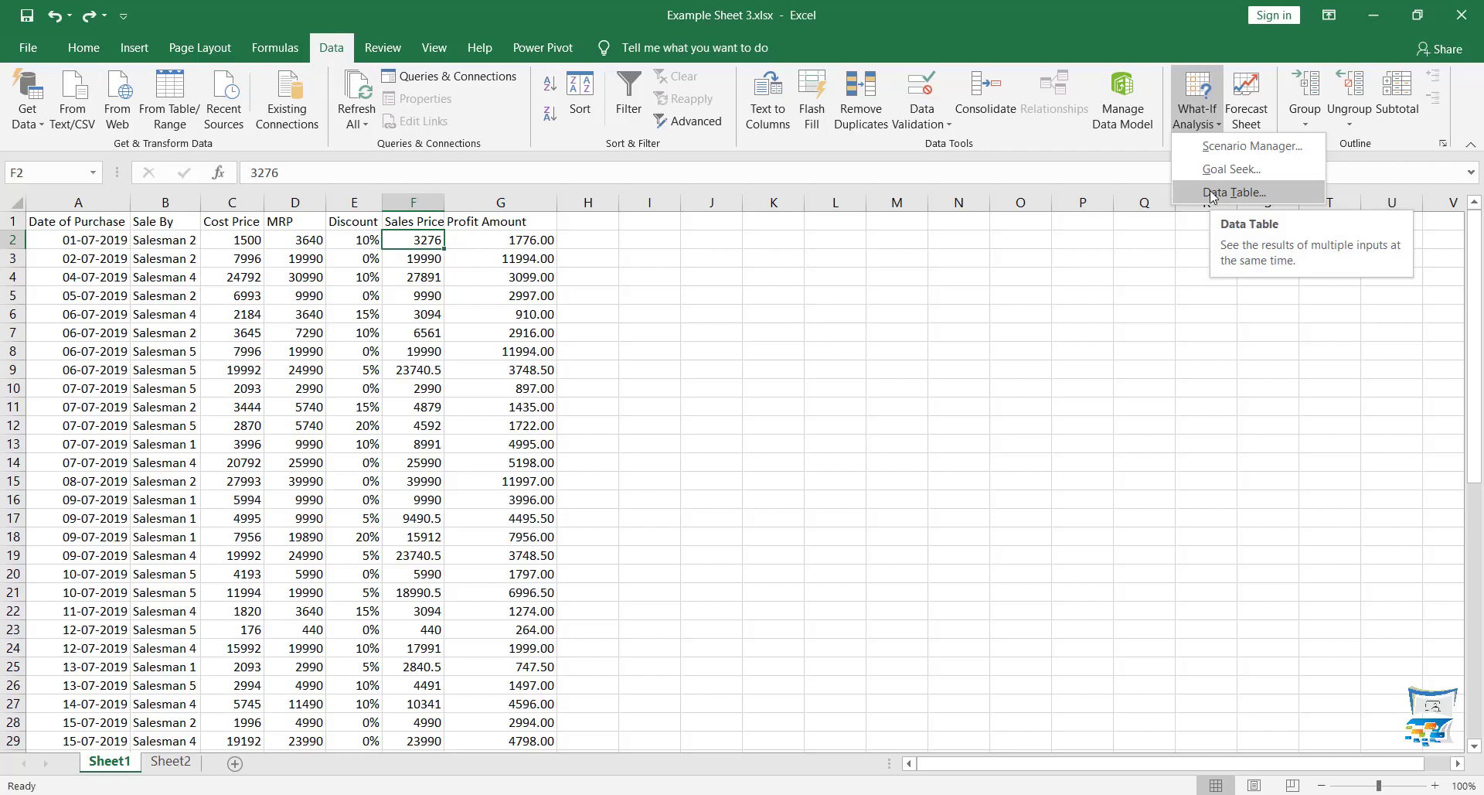
click(298, 54)
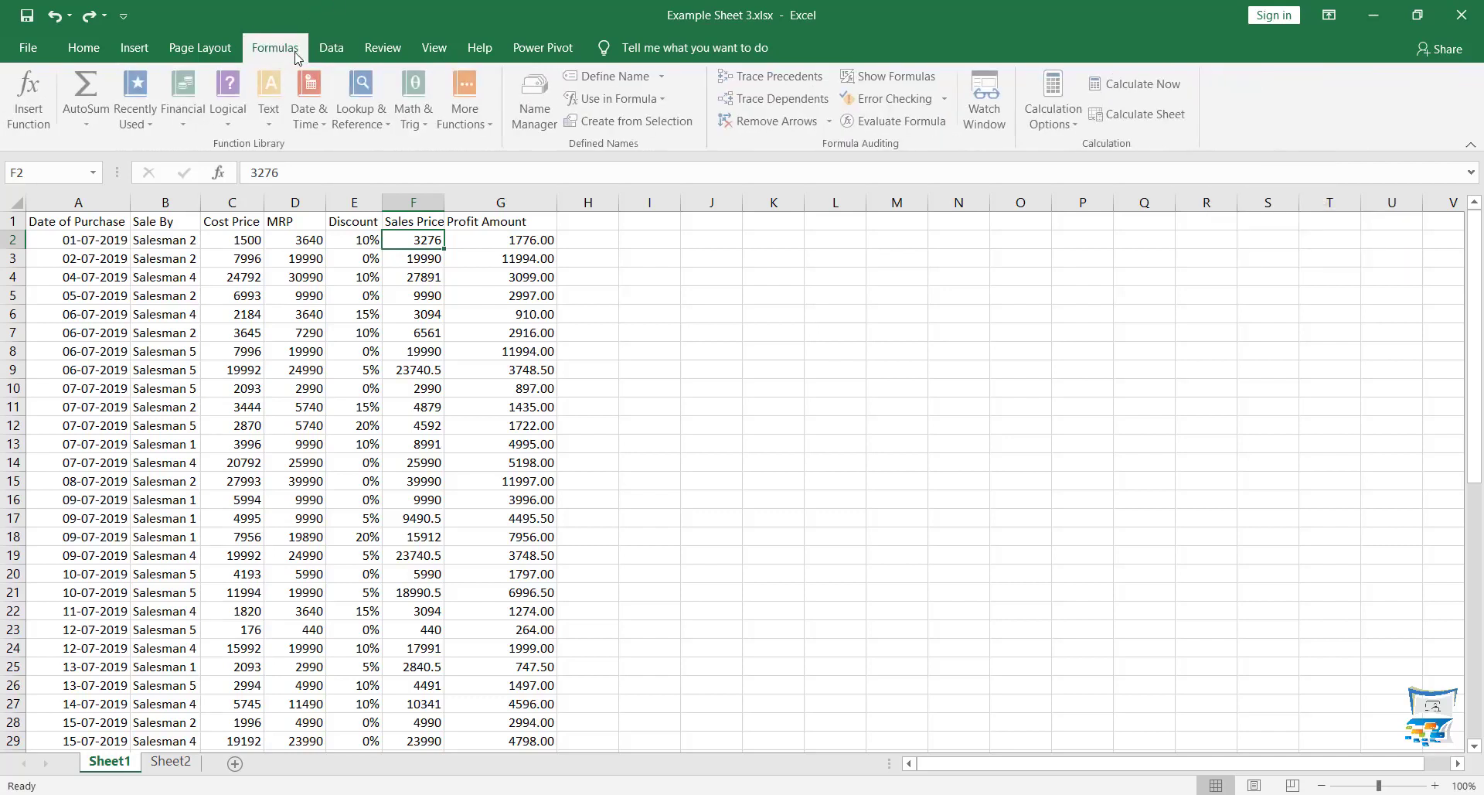
click(1061, 114)
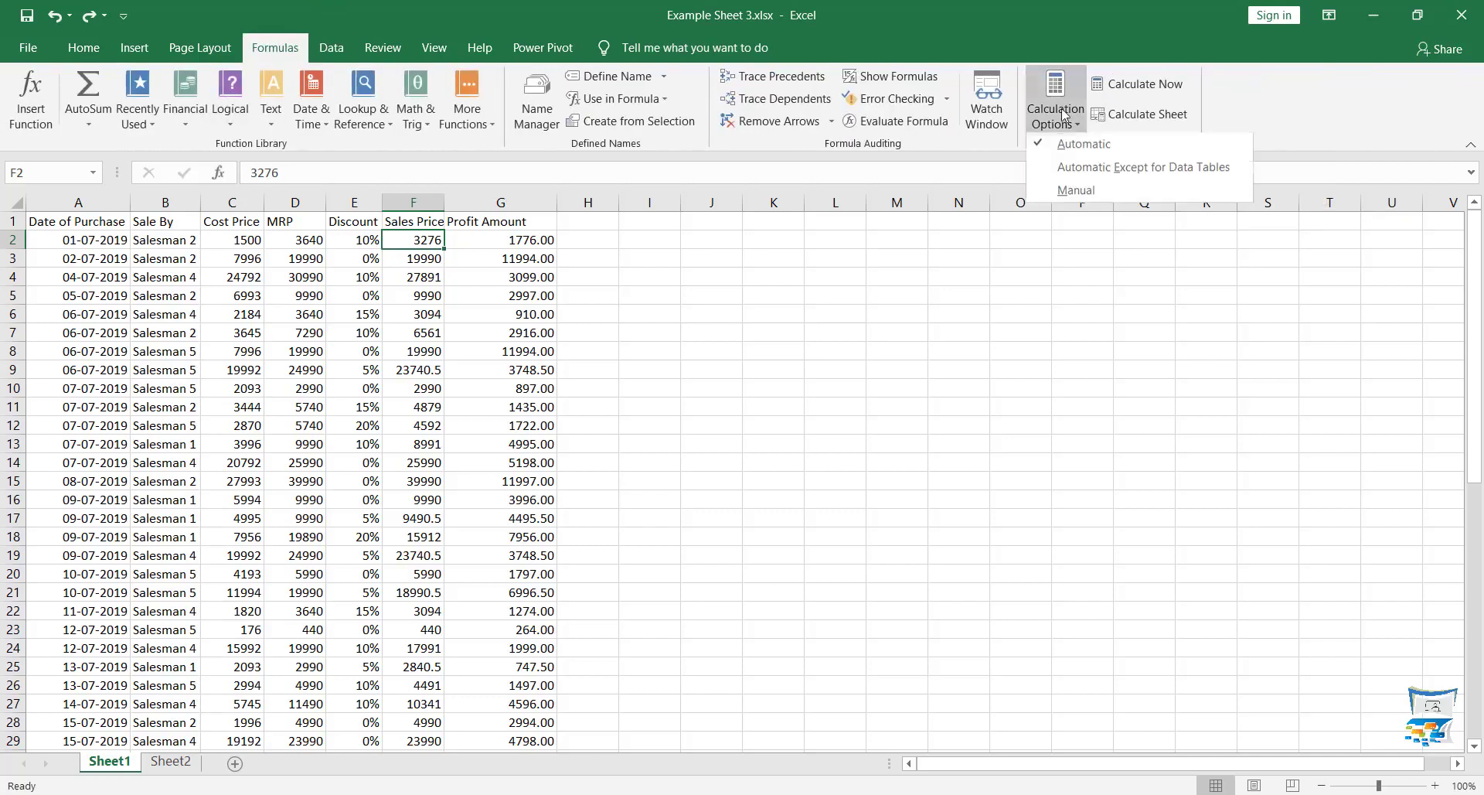
click(1065, 179)
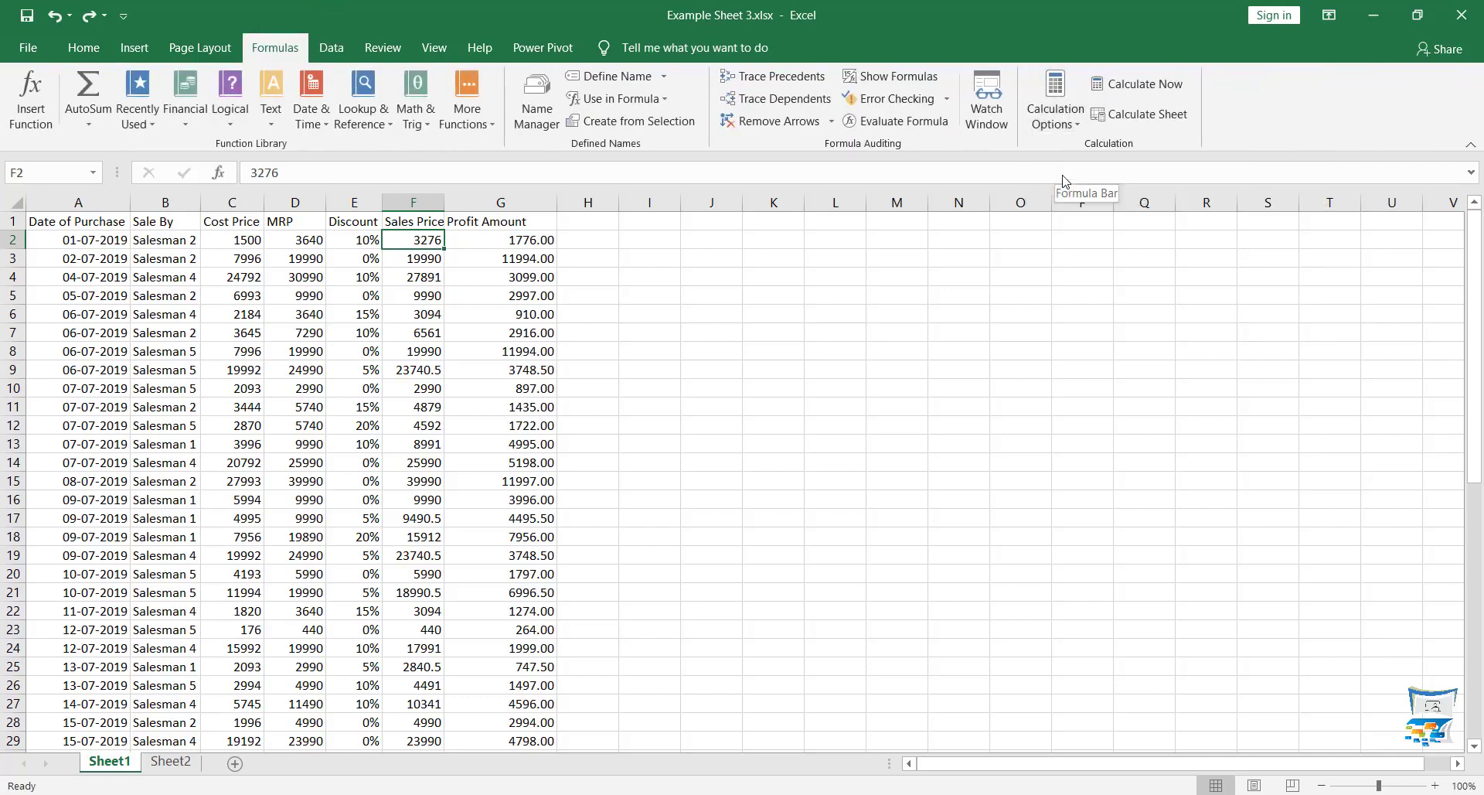
Switch calculation to Manual and set the Sales Price in F2 to 500.
click(1054, 119)
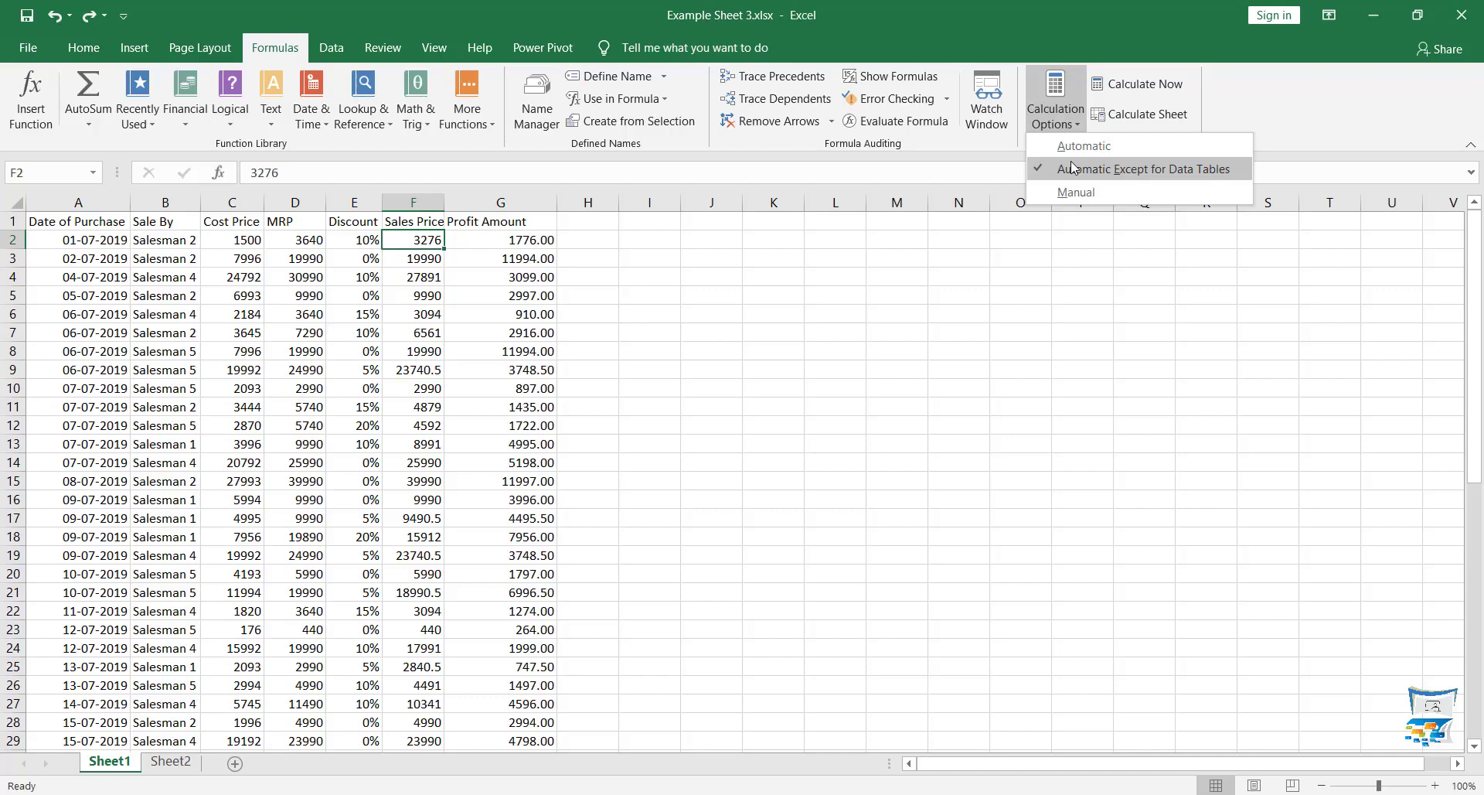
click(1081, 199)
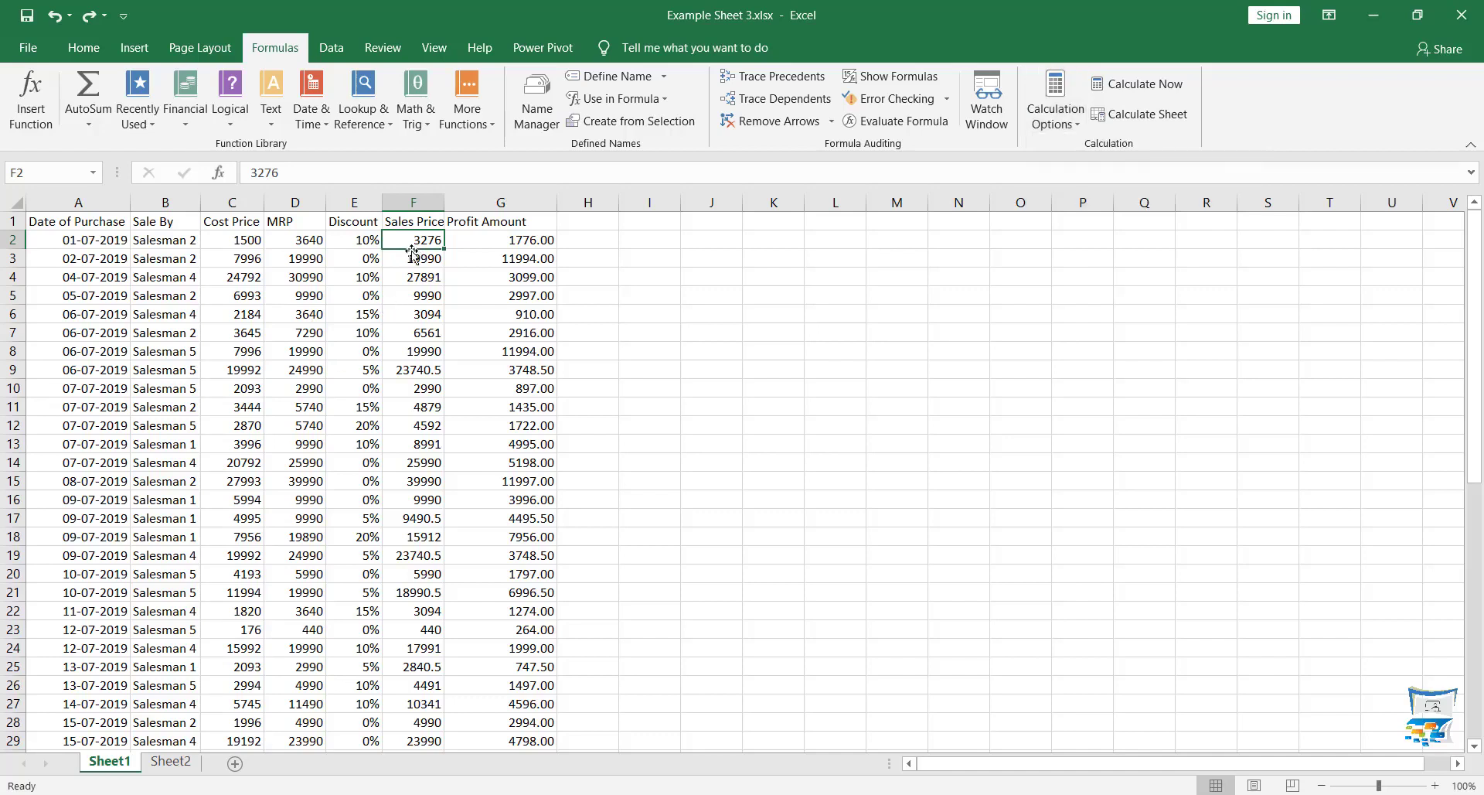
text(500)
click(475, 243)
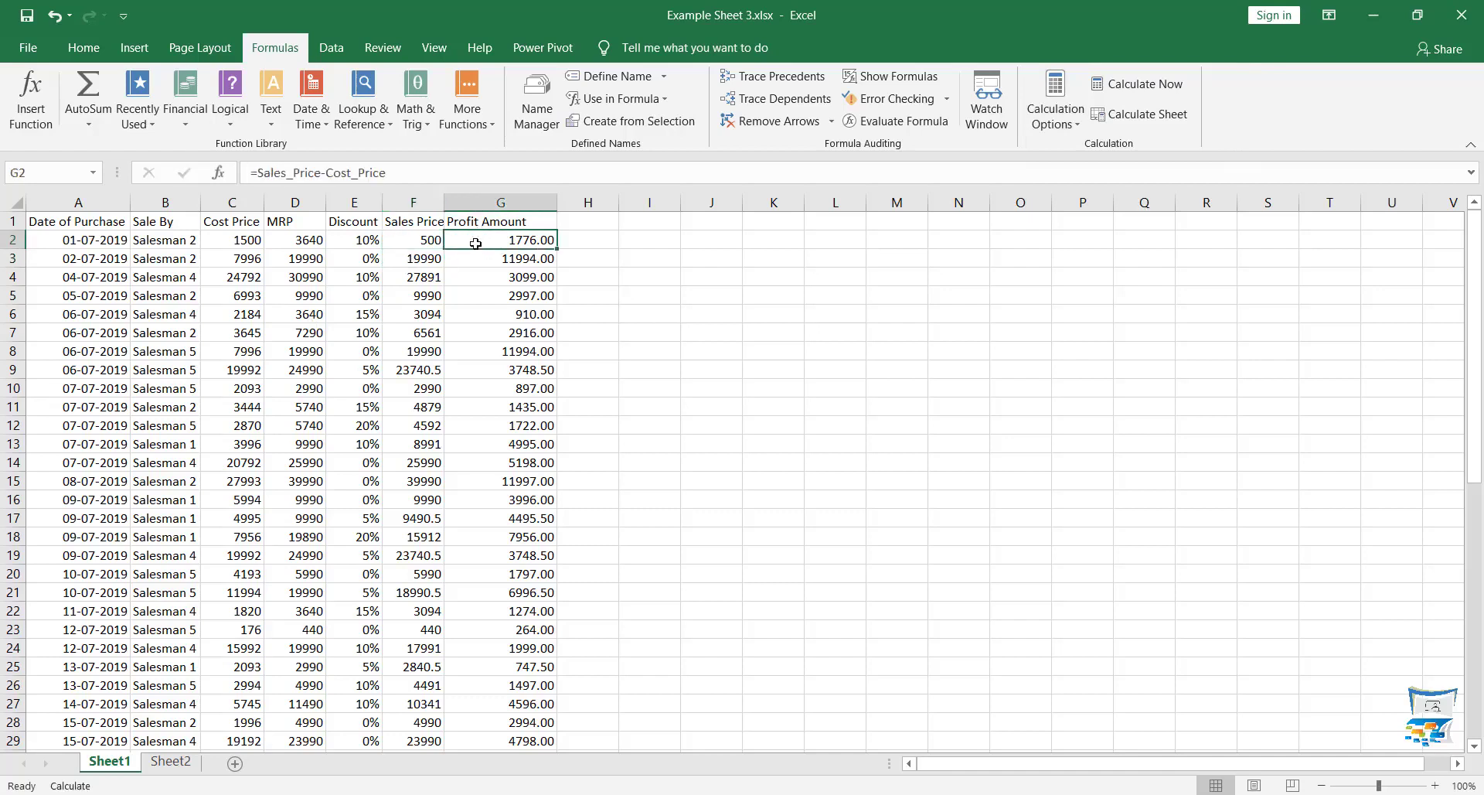
Set calculation back to Automatic and undo the last Sales Price entry in F2.
click(1069, 128)
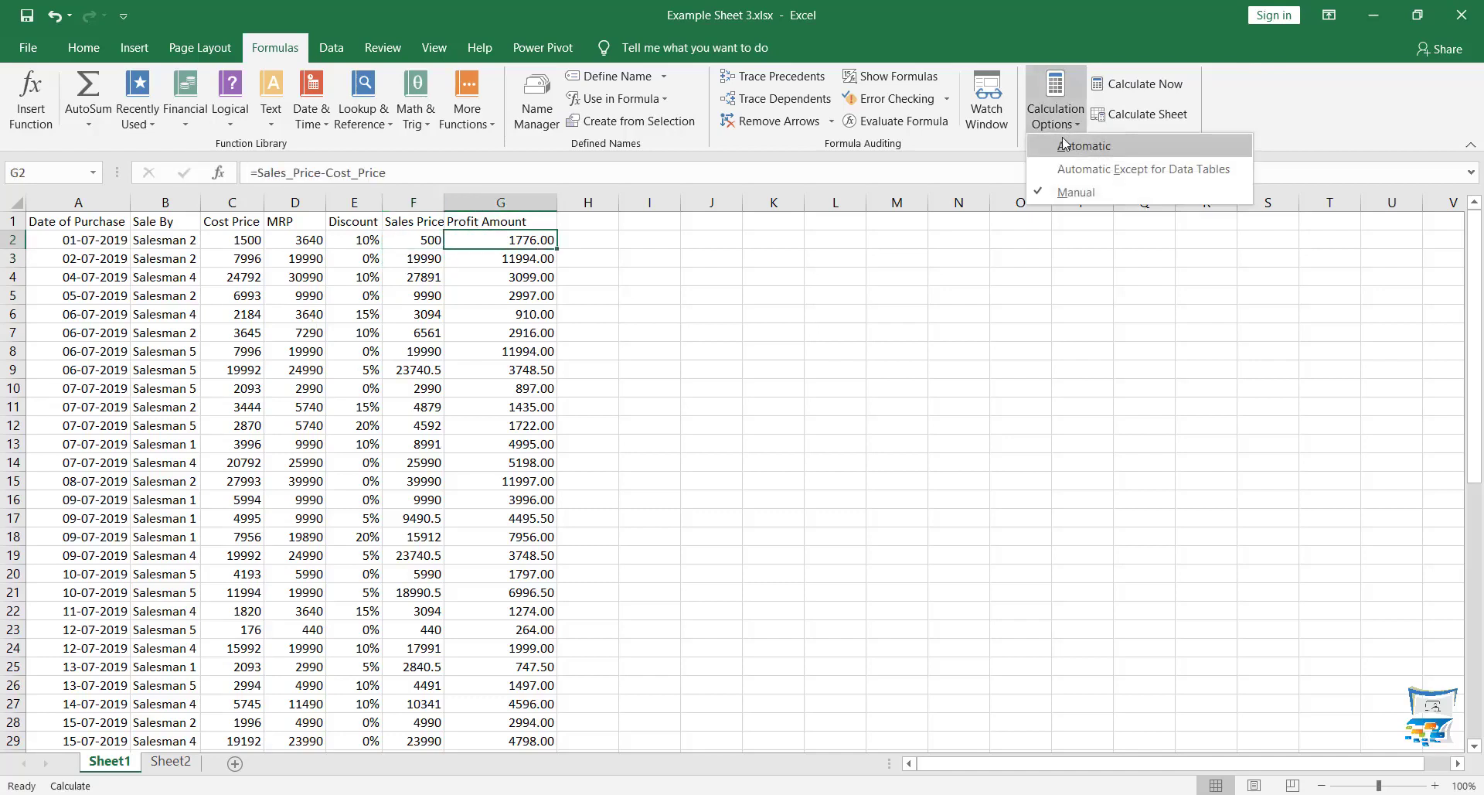
click(1064, 144)
click(401, 239)
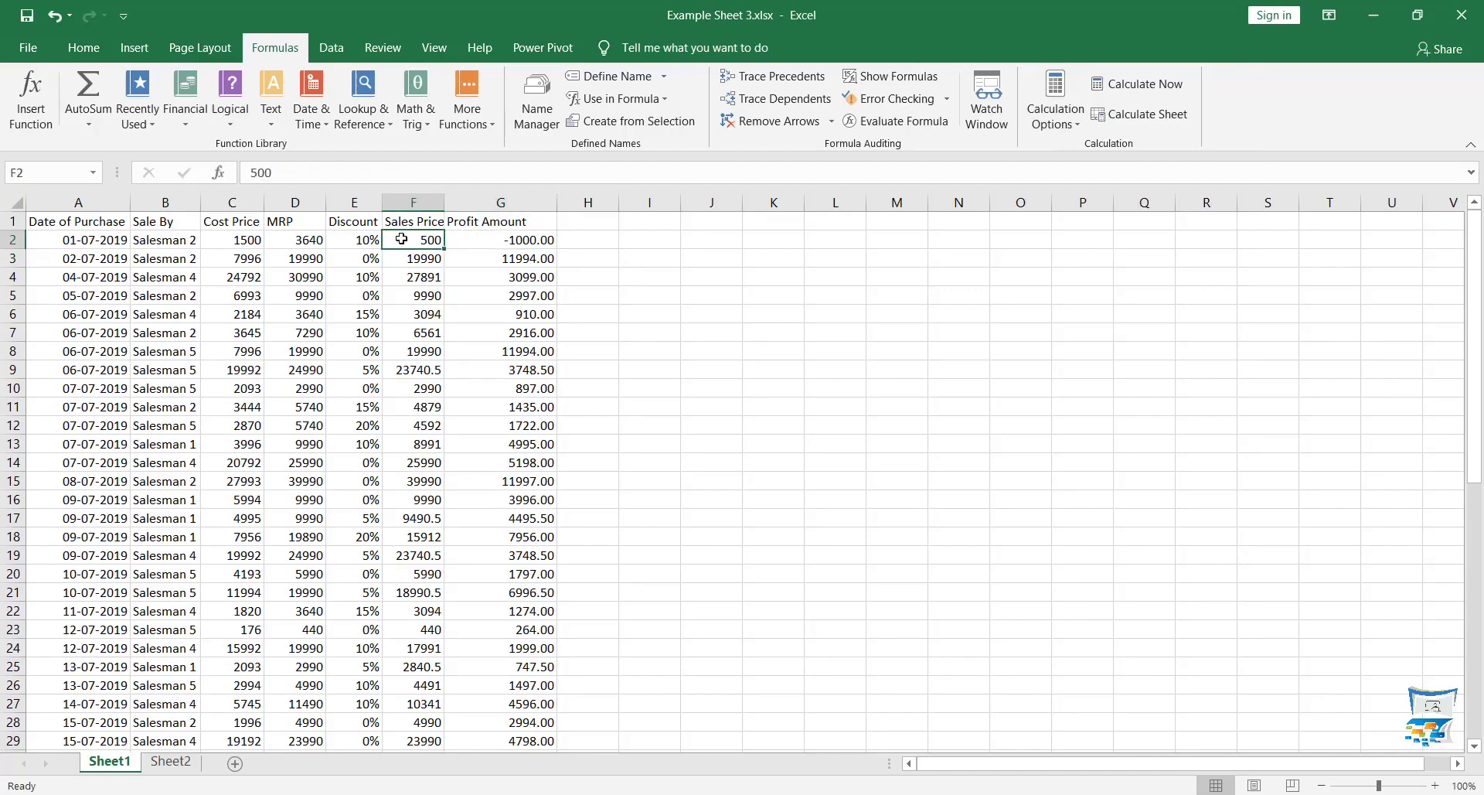
key(ctrl+z)
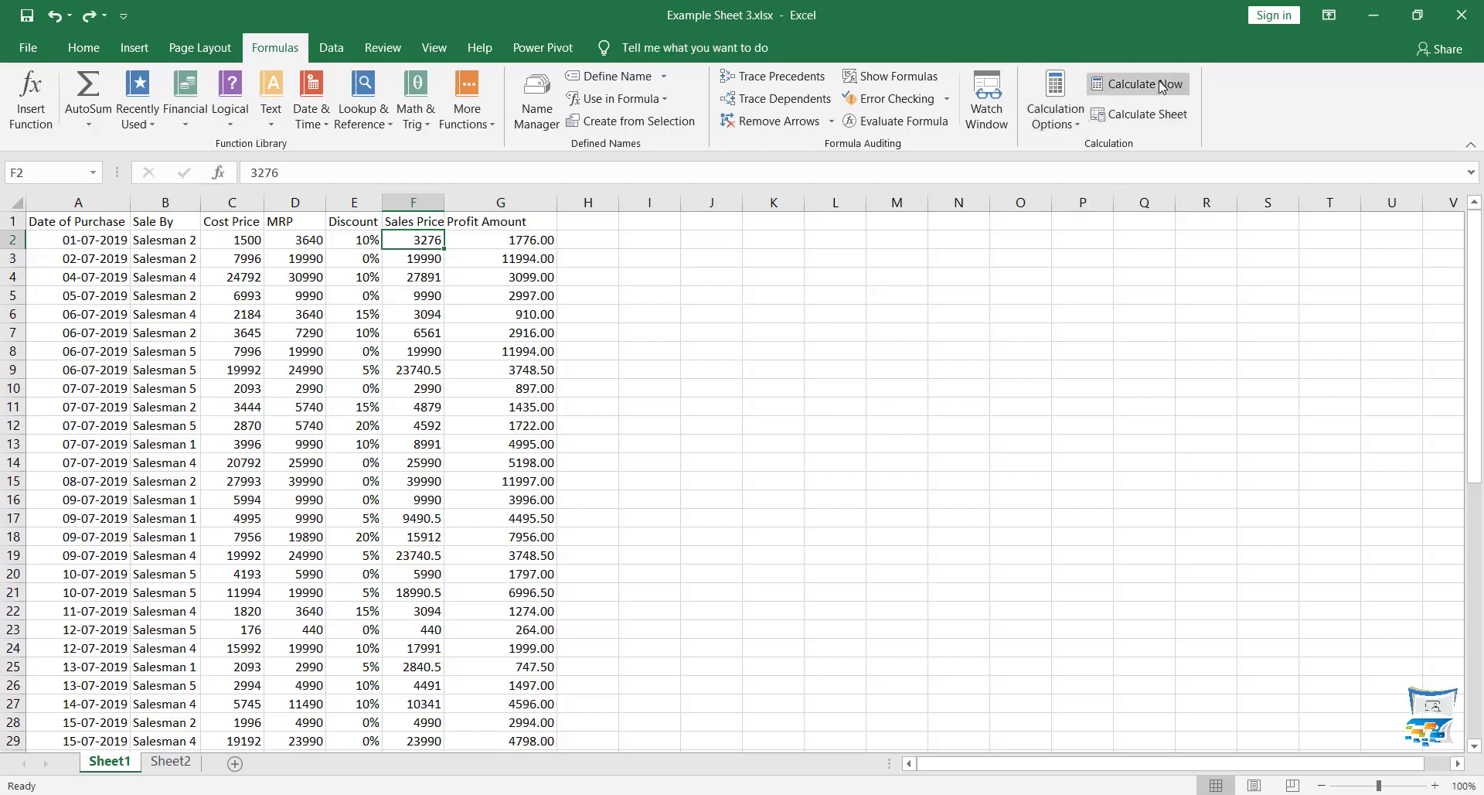
Change the calculation mode to Manual and enter 500 as the Sales Price in F2 again.
click(1074, 114)
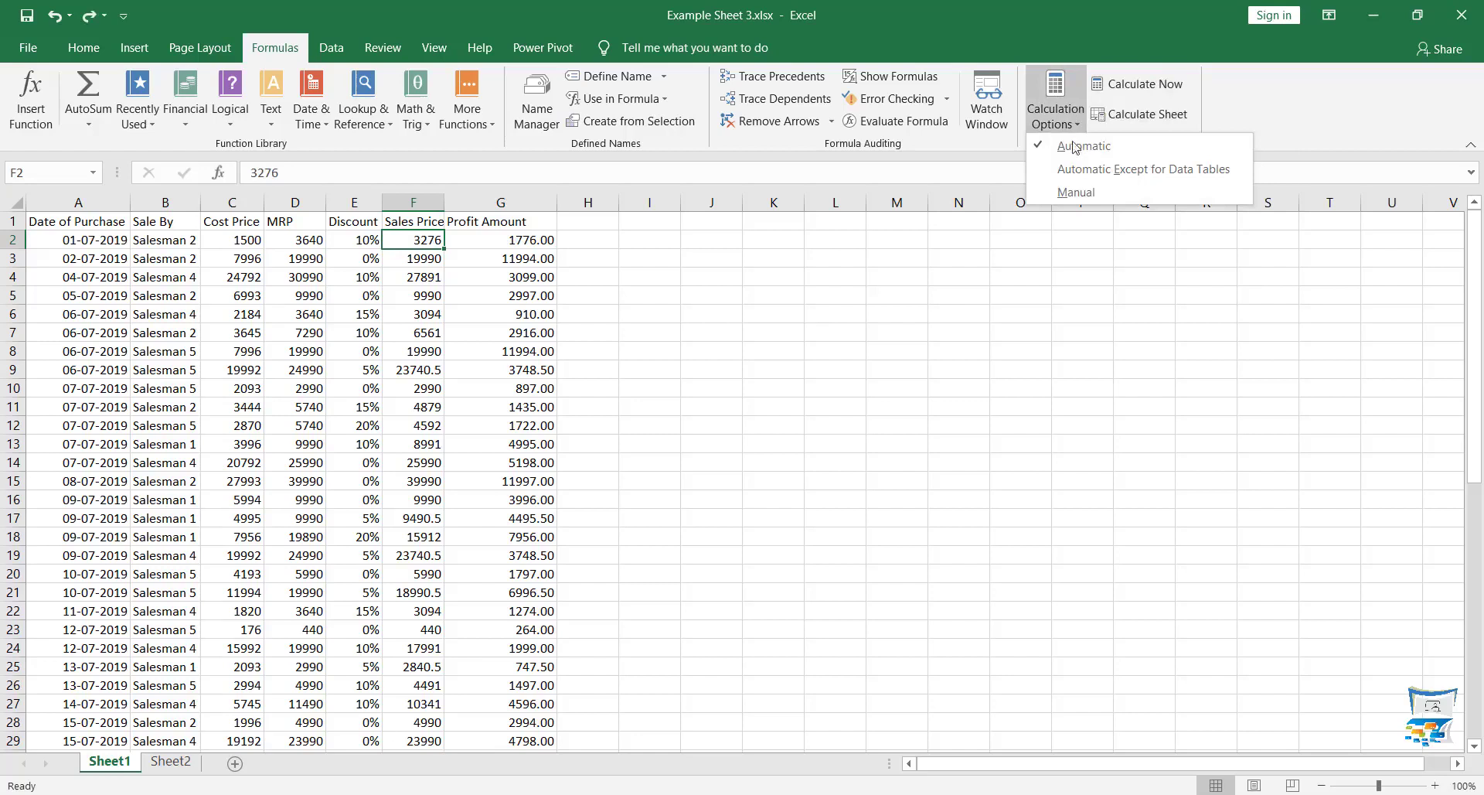
click(1076, 192)
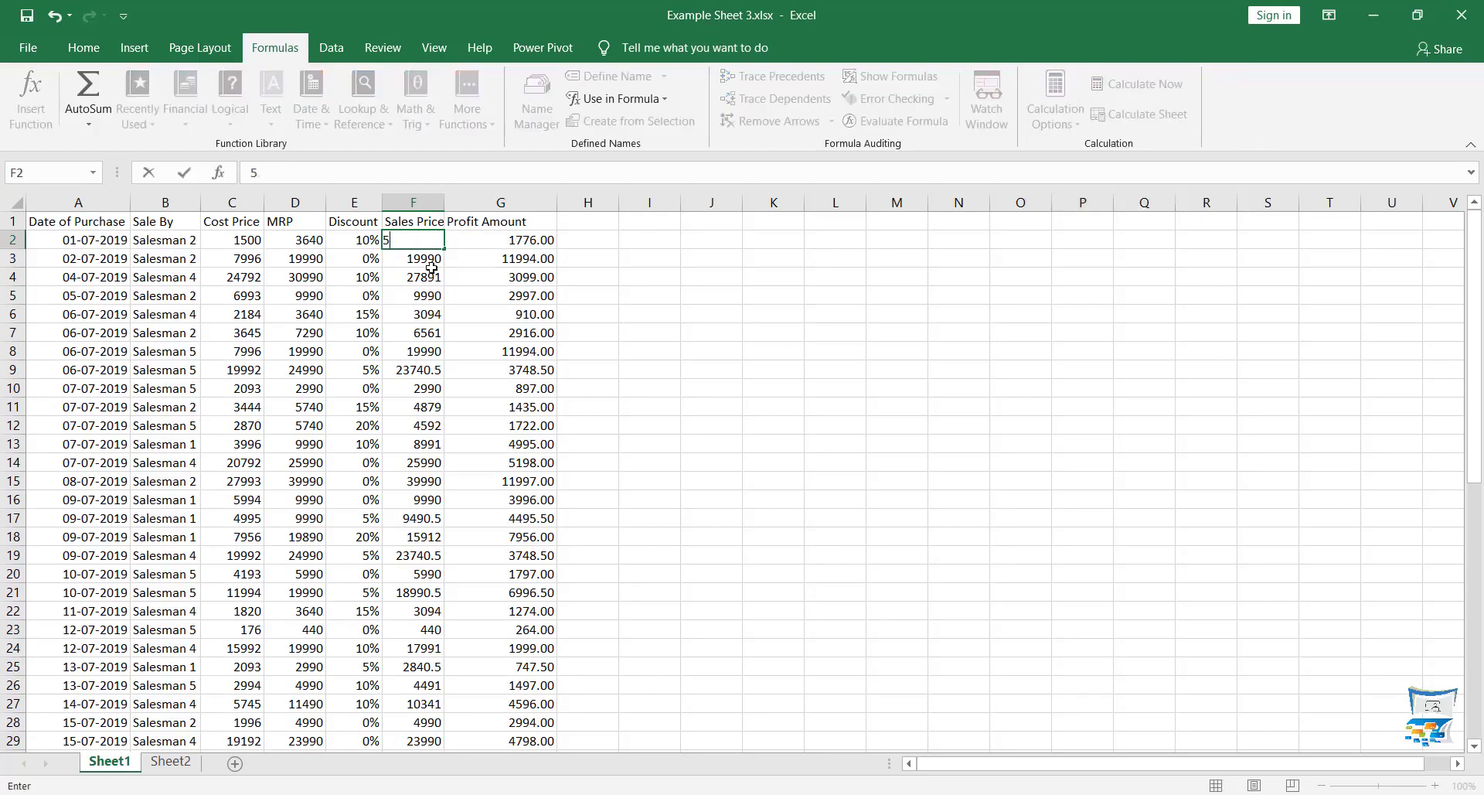
text(500)
click(703, 283)
click(413, 239)
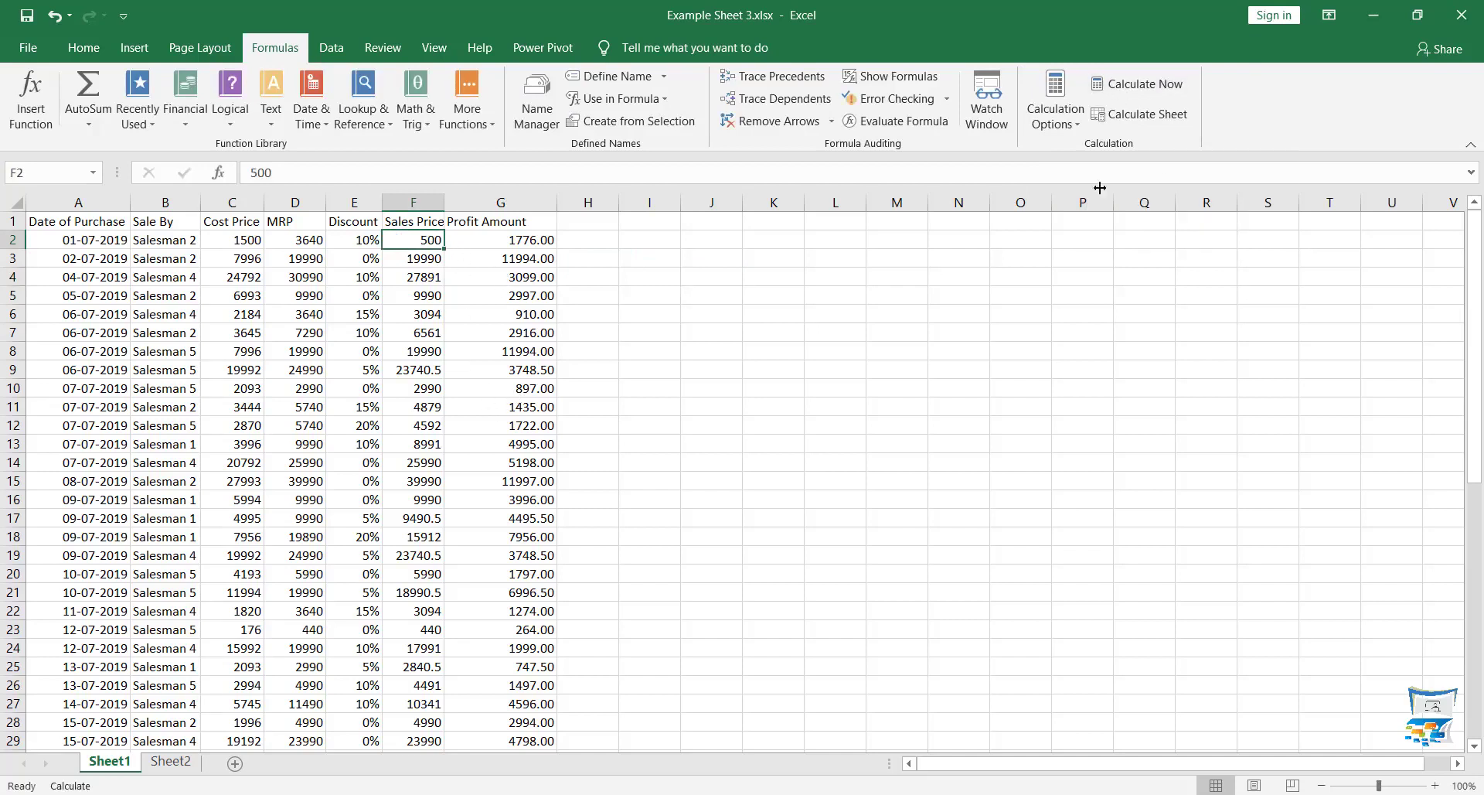
Recalculate the workbook with Calculate Now and re-enter 500 as the Sales Price in F2.
click(1107, 91)
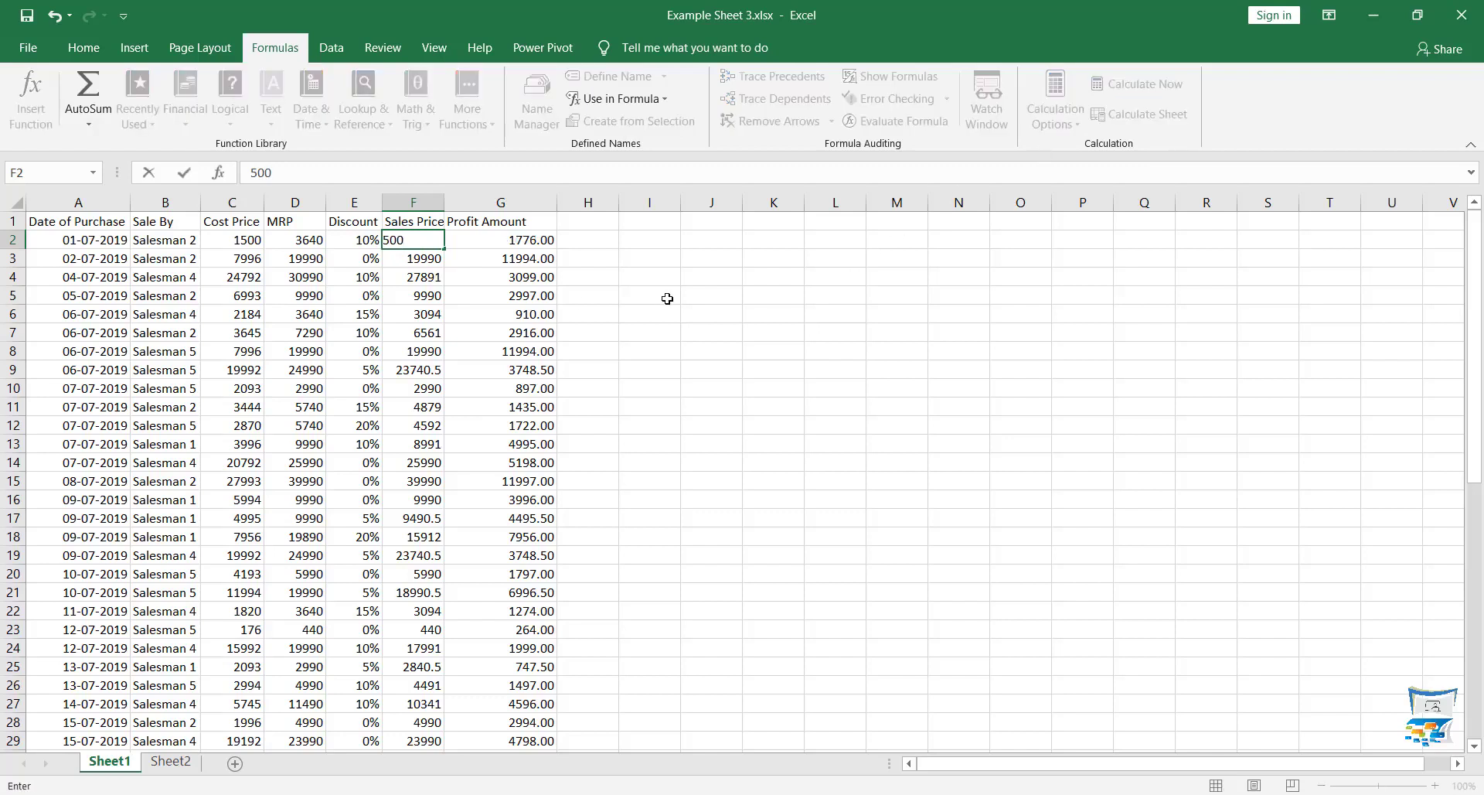
click(668, 300)
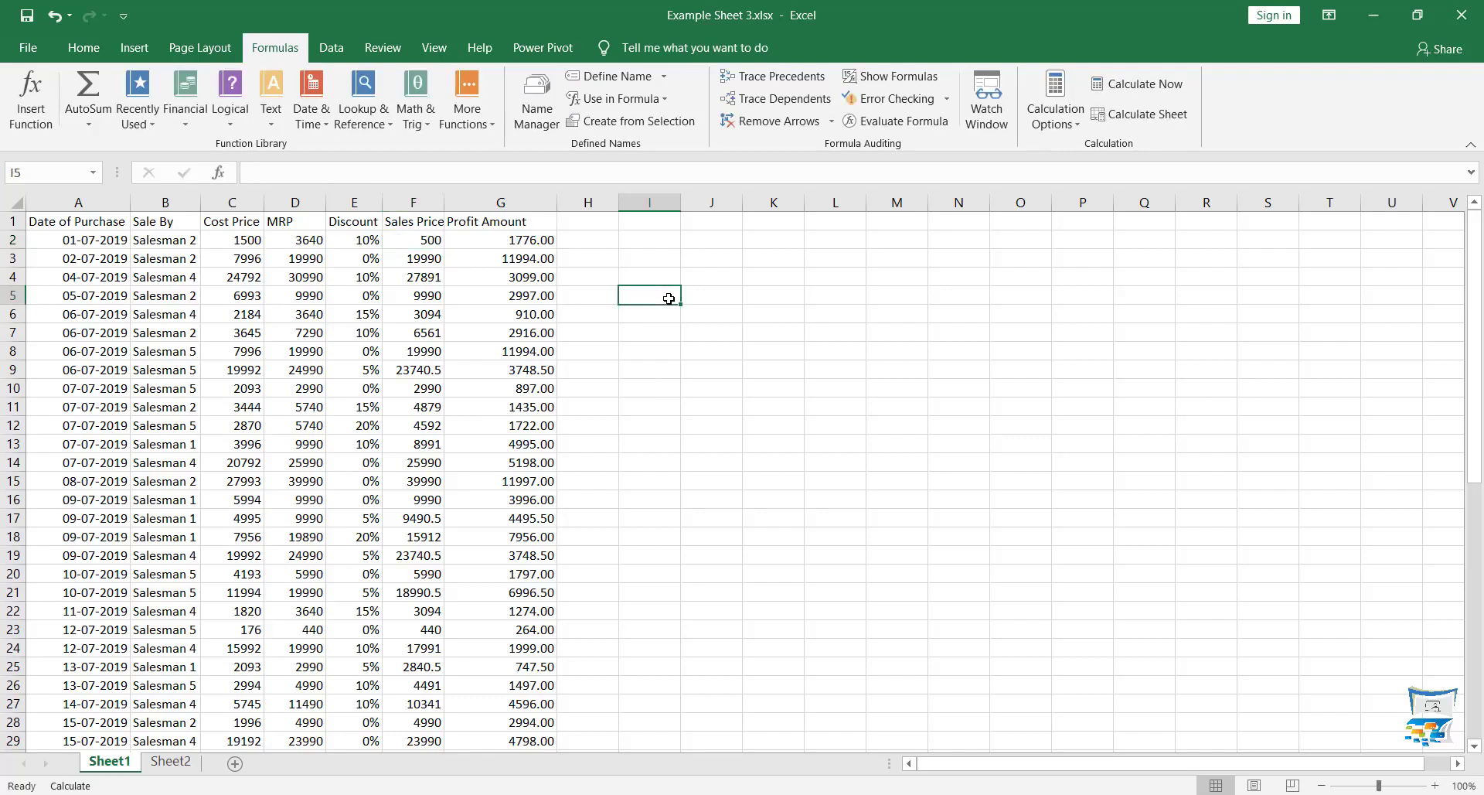
click(426, 240)
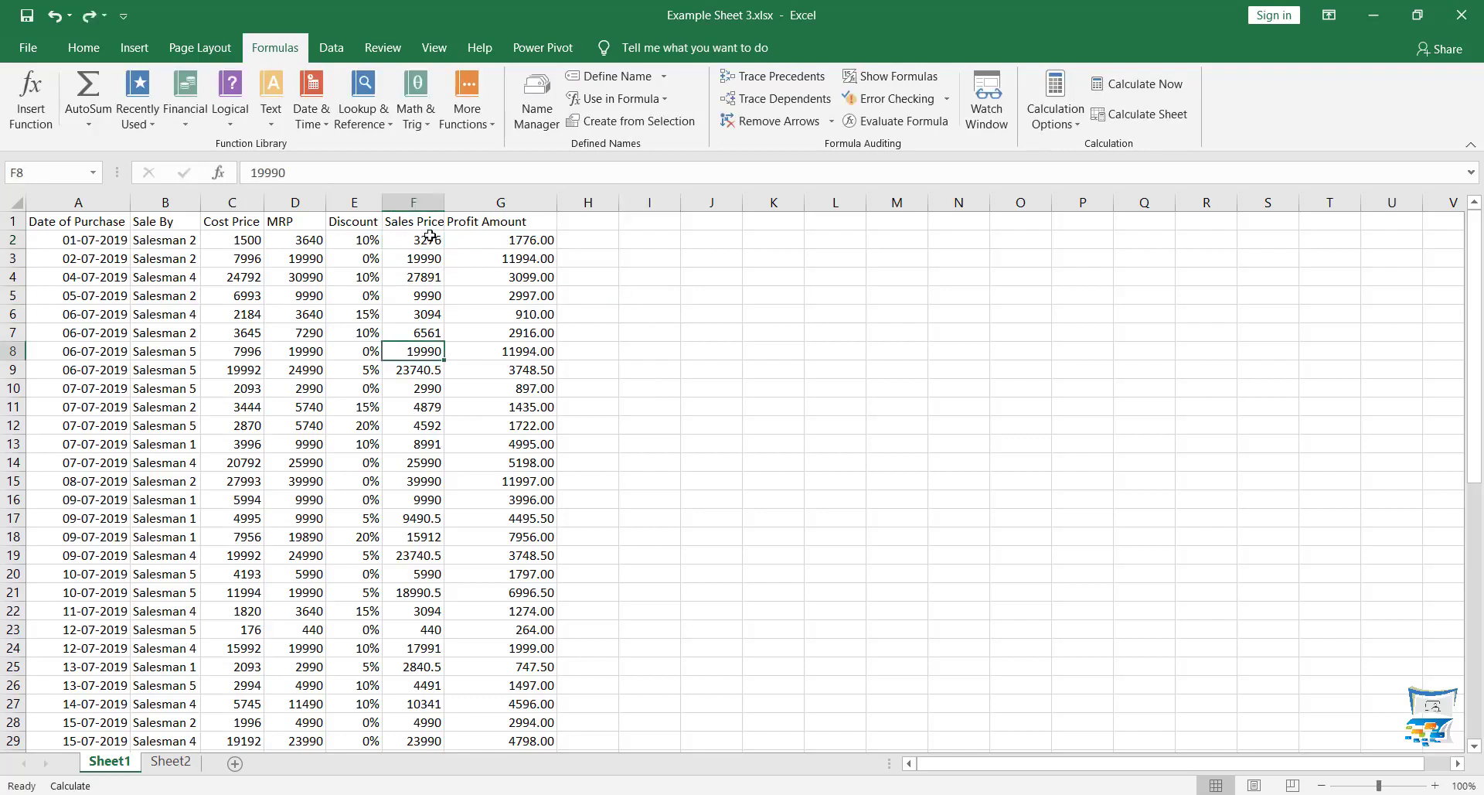
Set the Sales Price in F2 to 500 and select Manual as the calculation mode.
text(500)
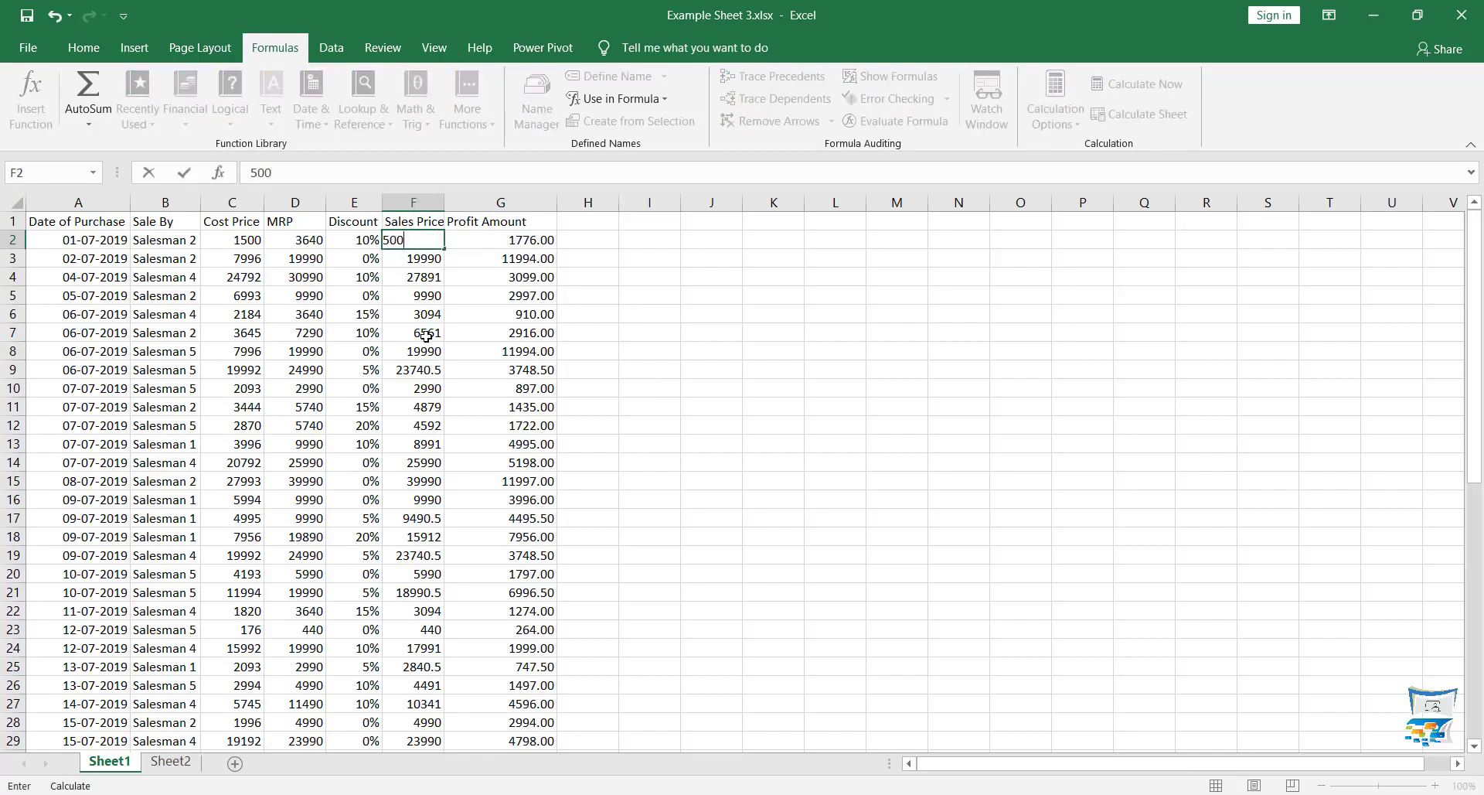
click(827, 336)
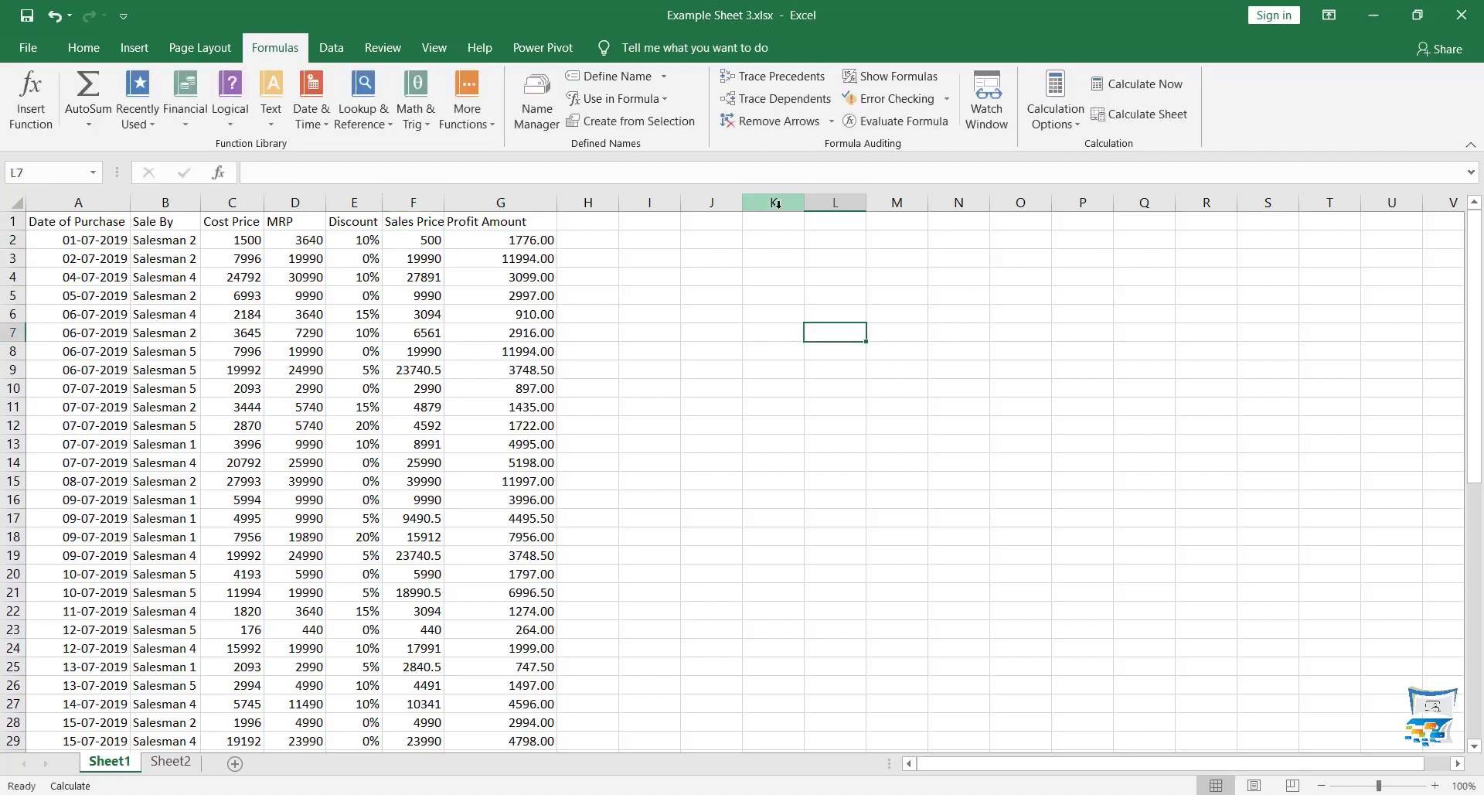
click(1055, 104)
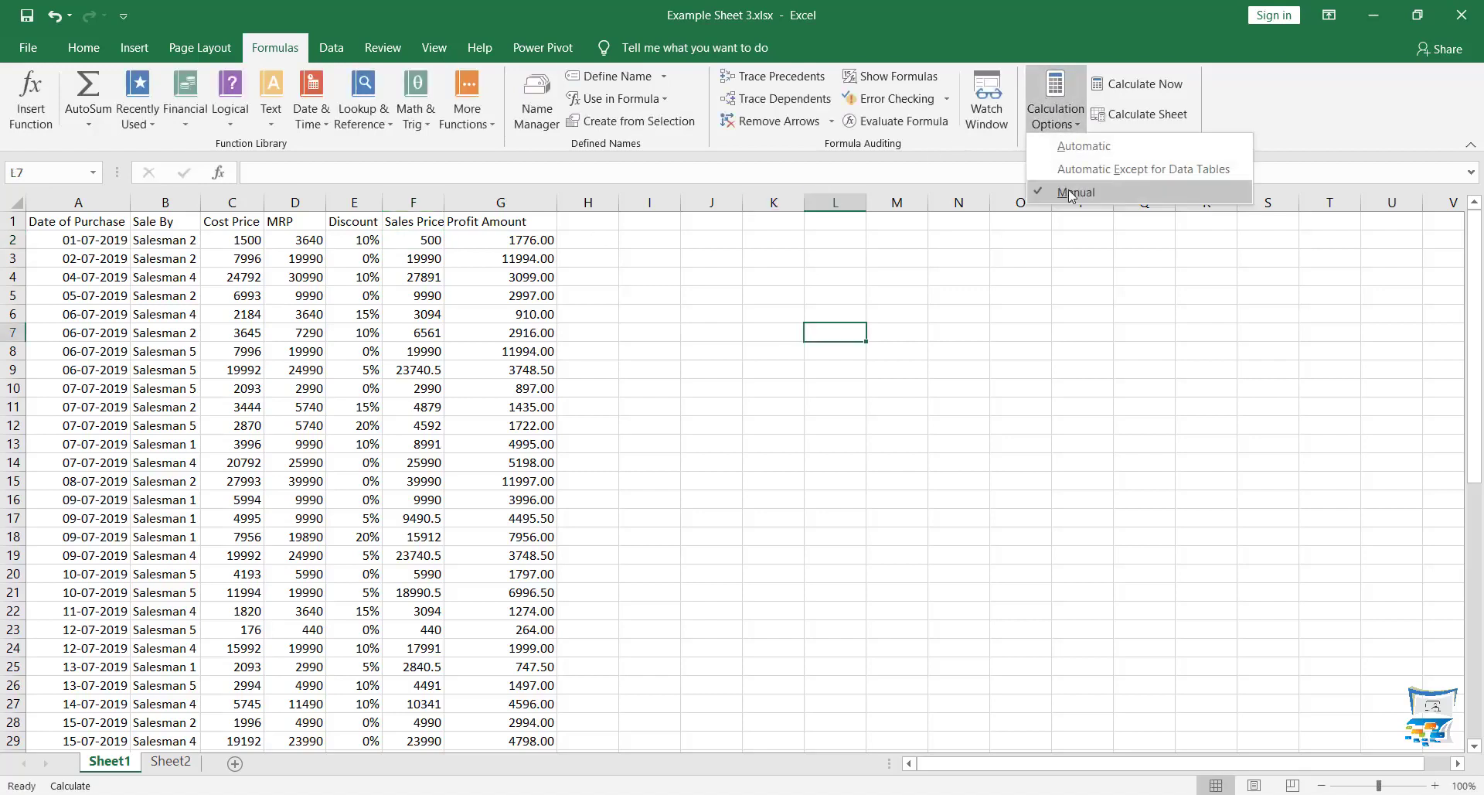
click(1071, 191)
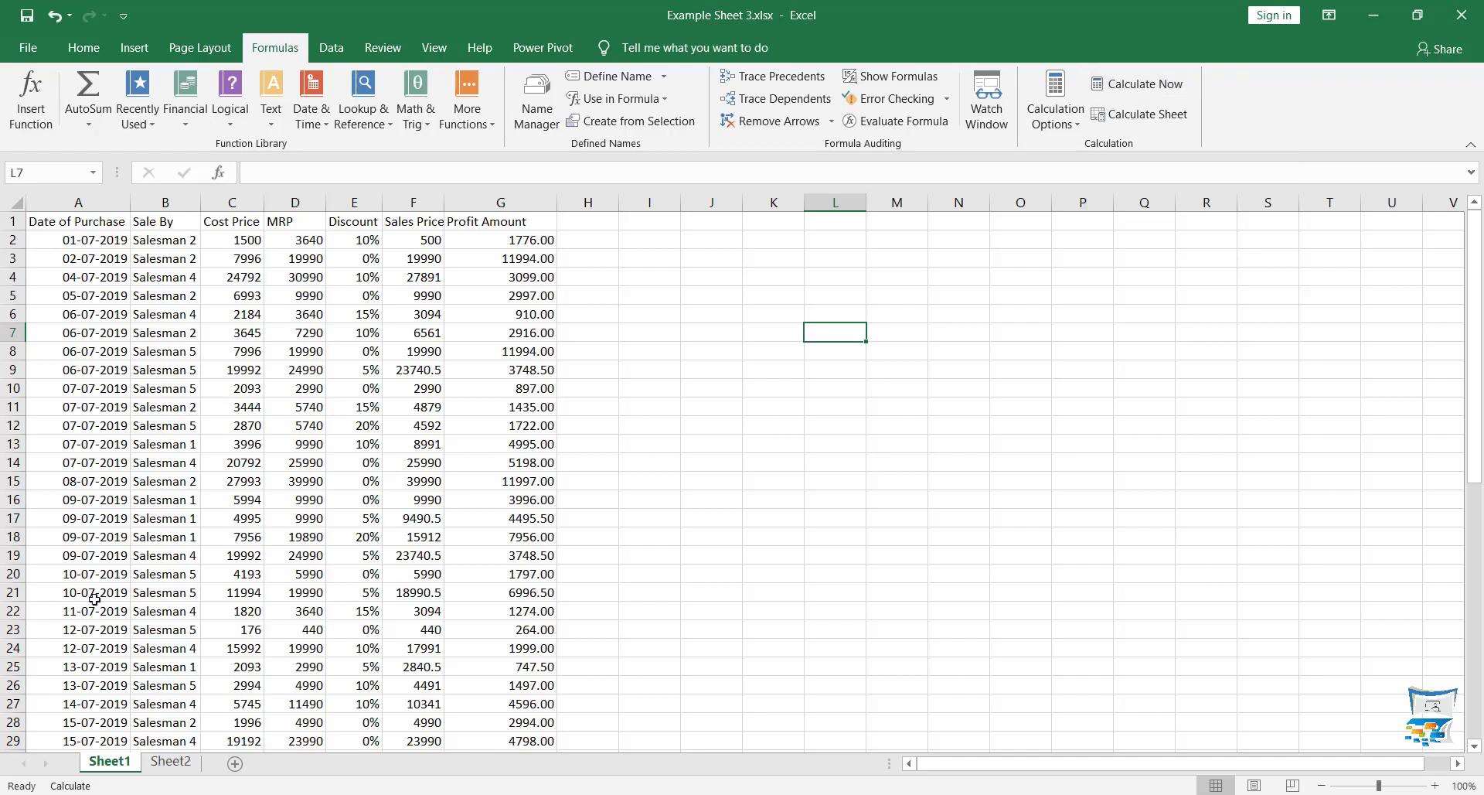
Examine the Sales Price in F2 and the Profit Amount formula in G2, and check the active calculation mode.
click(579, 240)
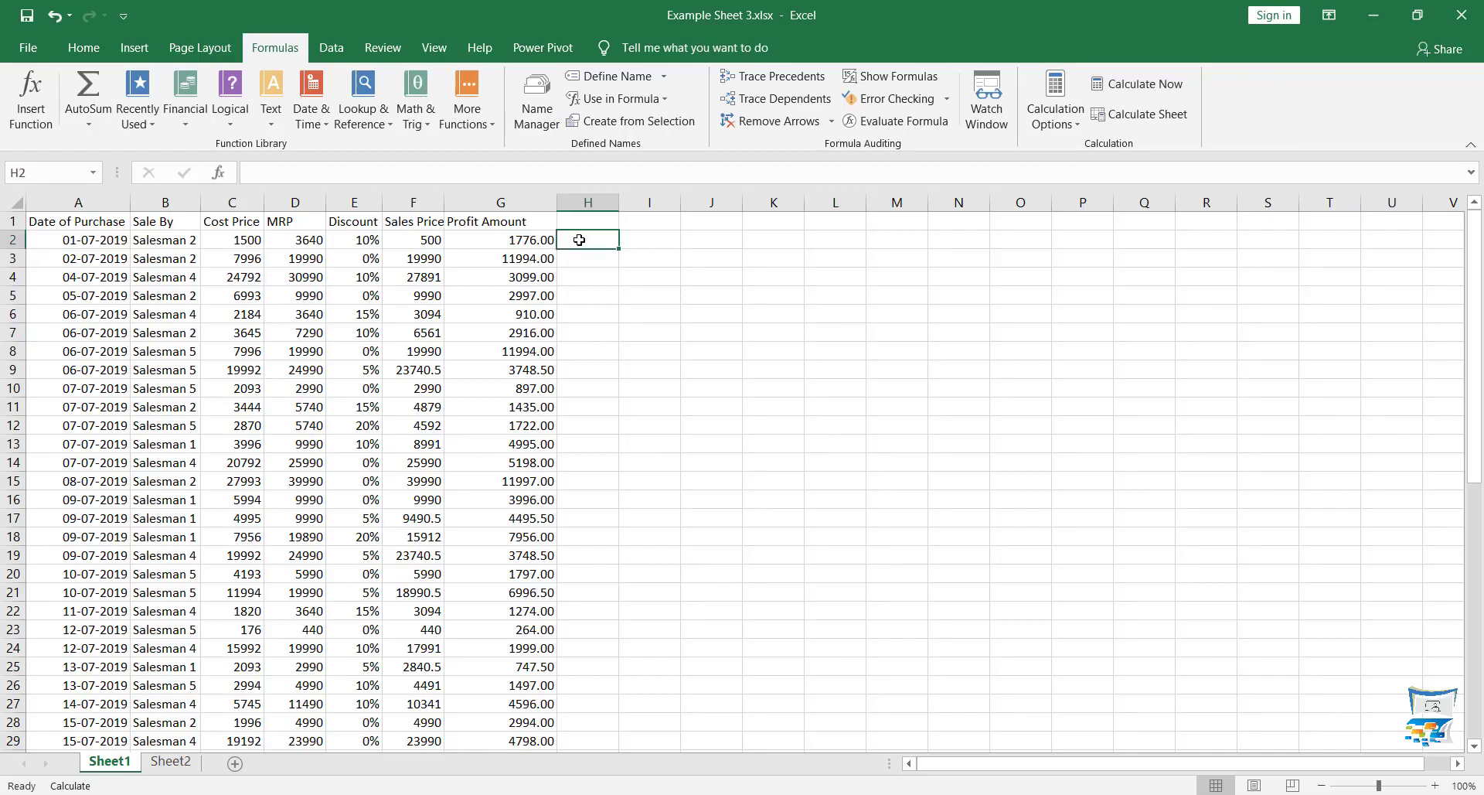
click(417, 240)
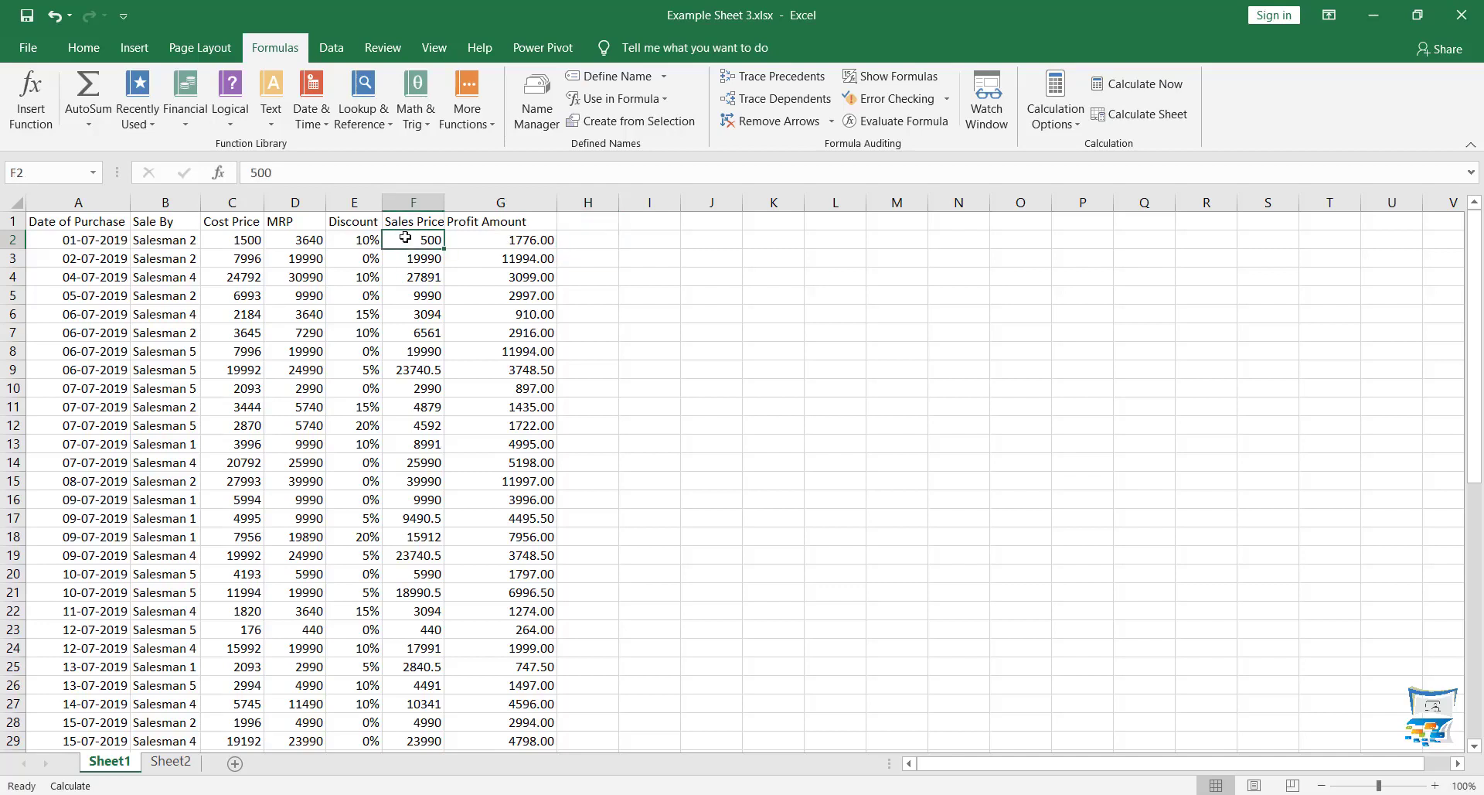
click(477, 242)
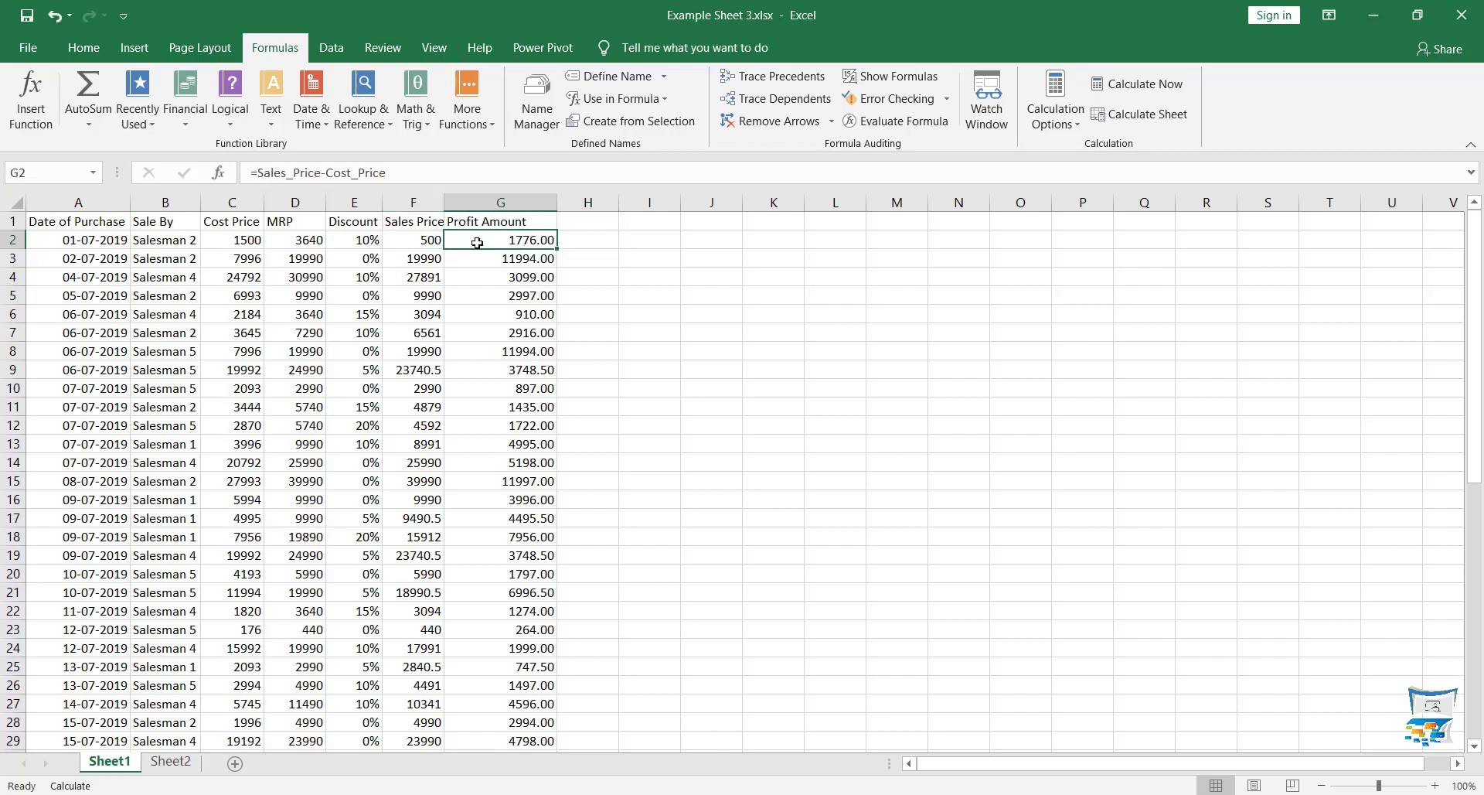
click(1054, 120)
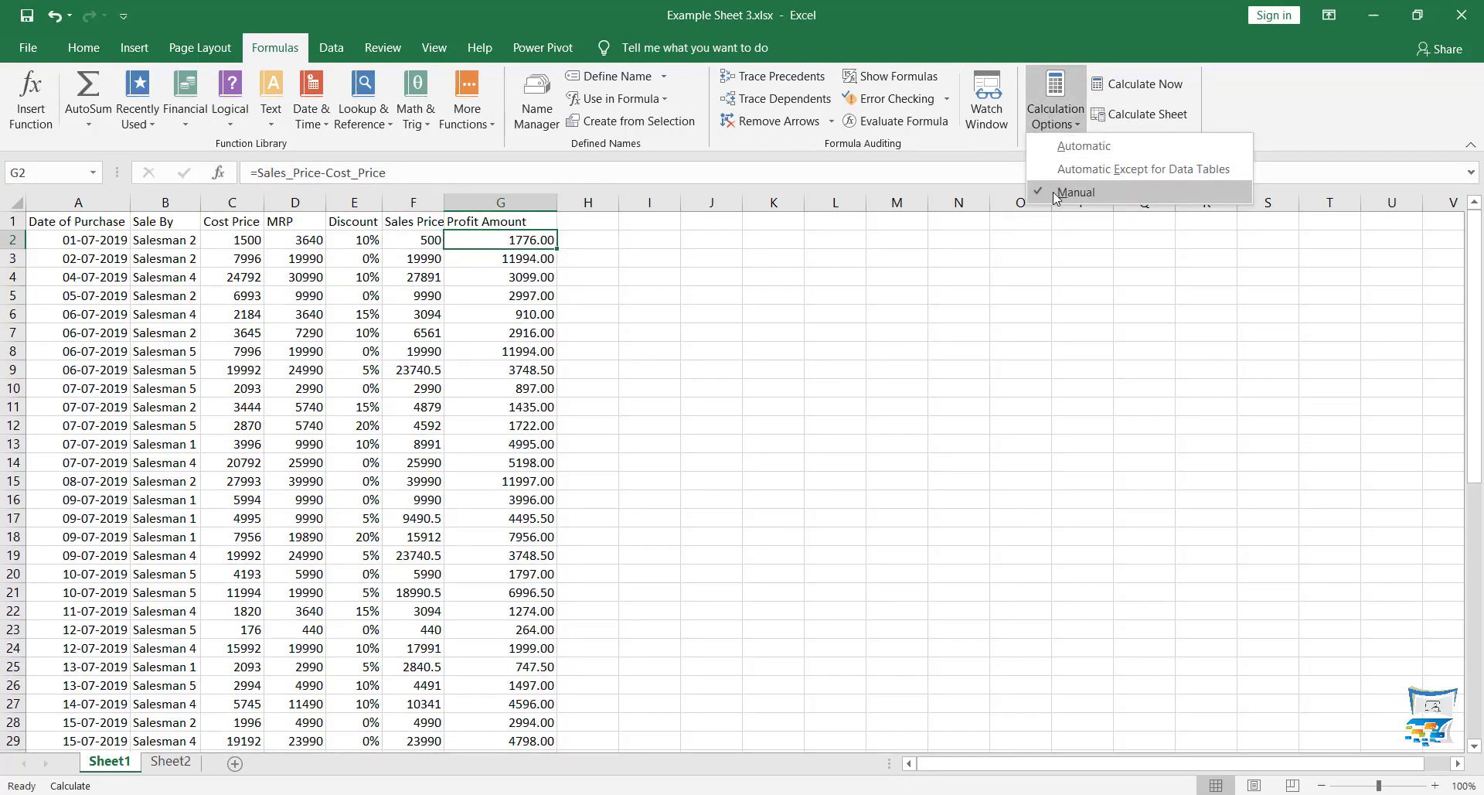
click(1064, 3)
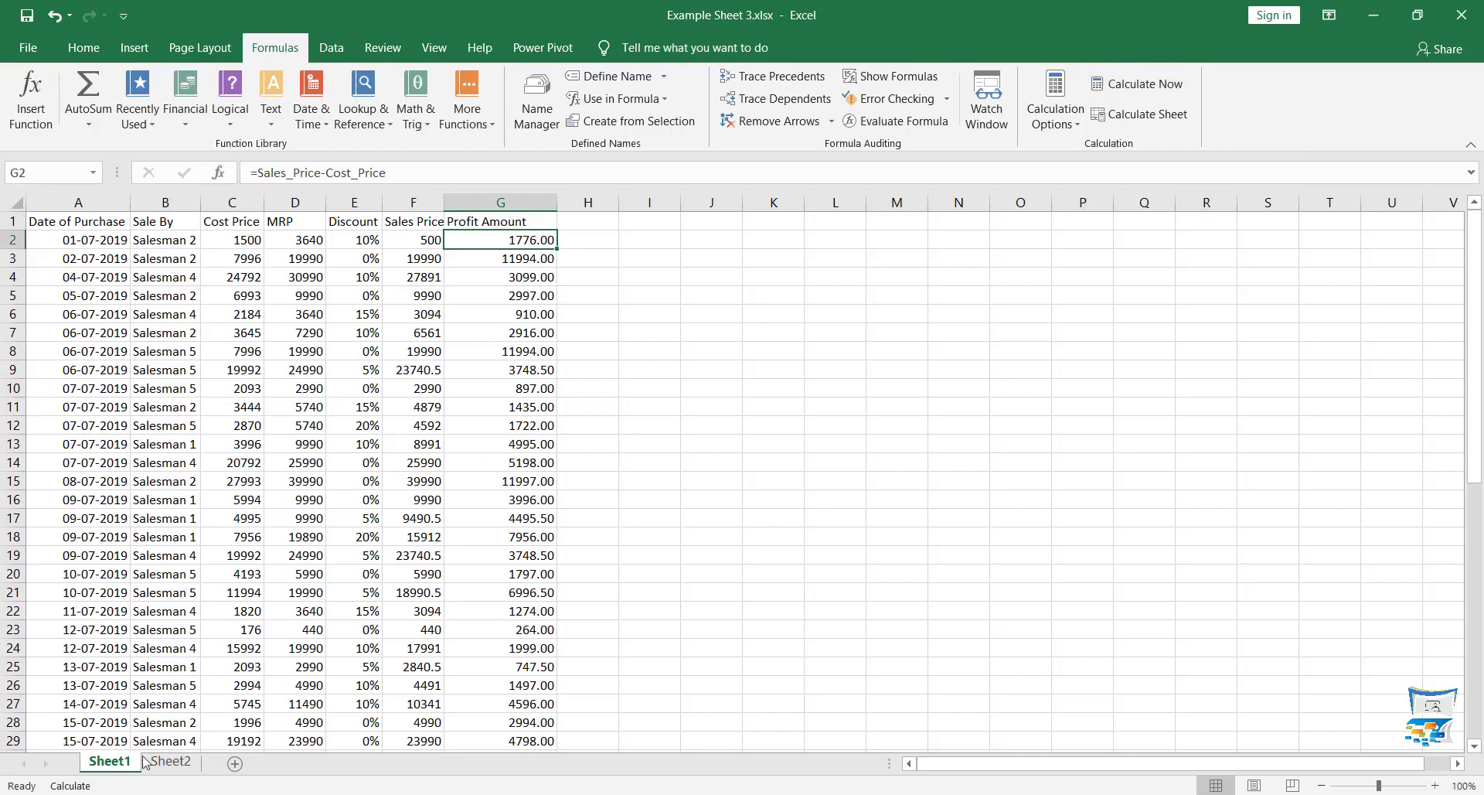
View Sheet2, return to Sheet1 and recalculate only that sheet with Calculate Sheet.
click(170, 762)
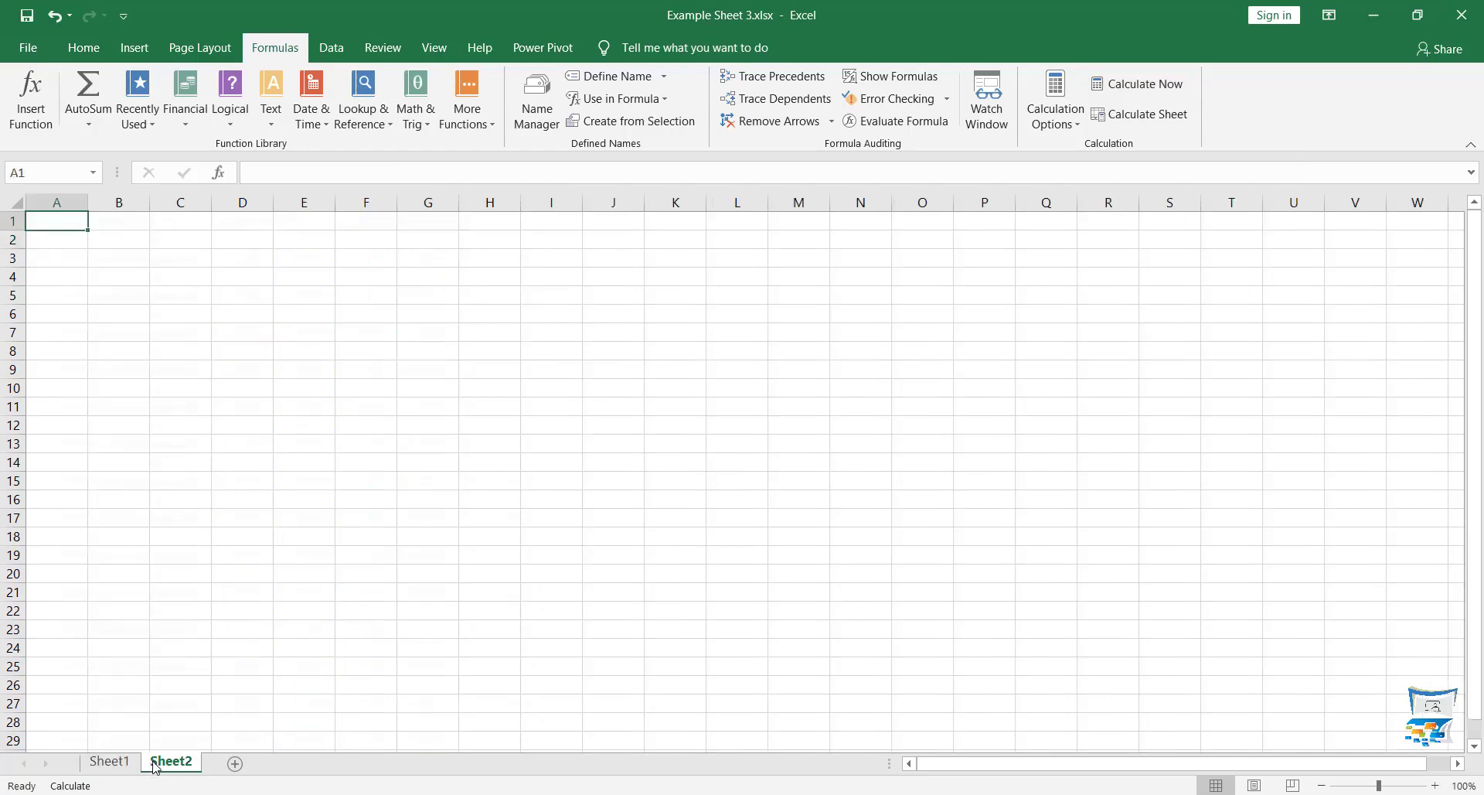
click(110, 762)
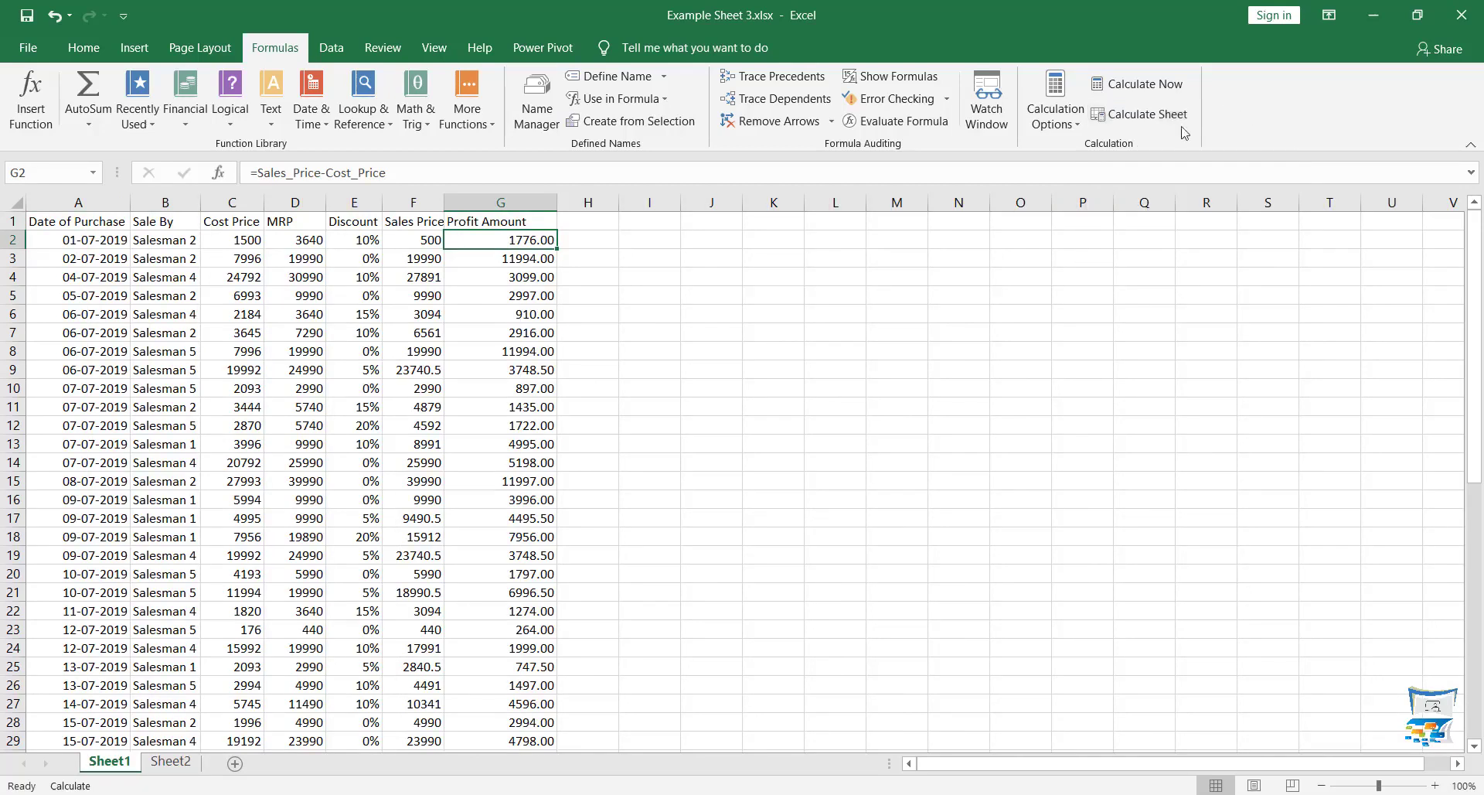
click(1158, 118)
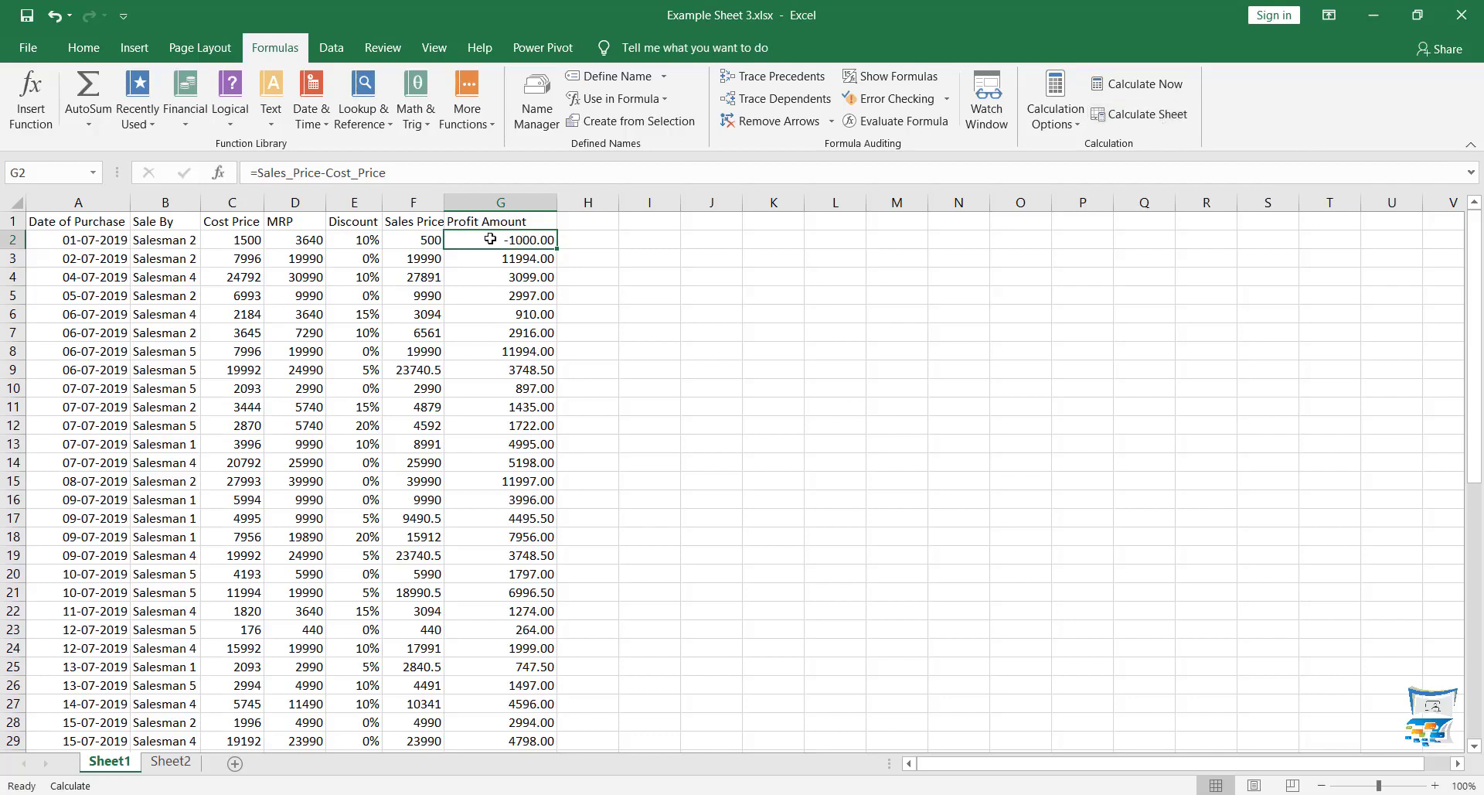